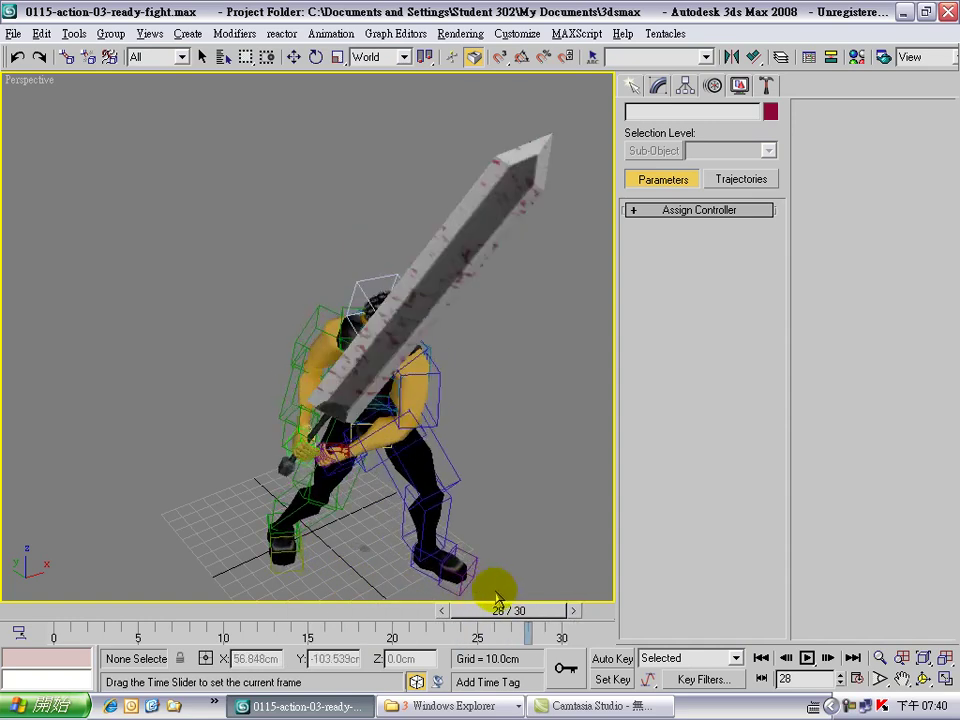
Select the character's left thigh at frame 30 and turn on Auto Key
{"action": "middle_click_drag", "start_coordinate": [480, 523], "coordinate": [28, 467], "text": "alt"}
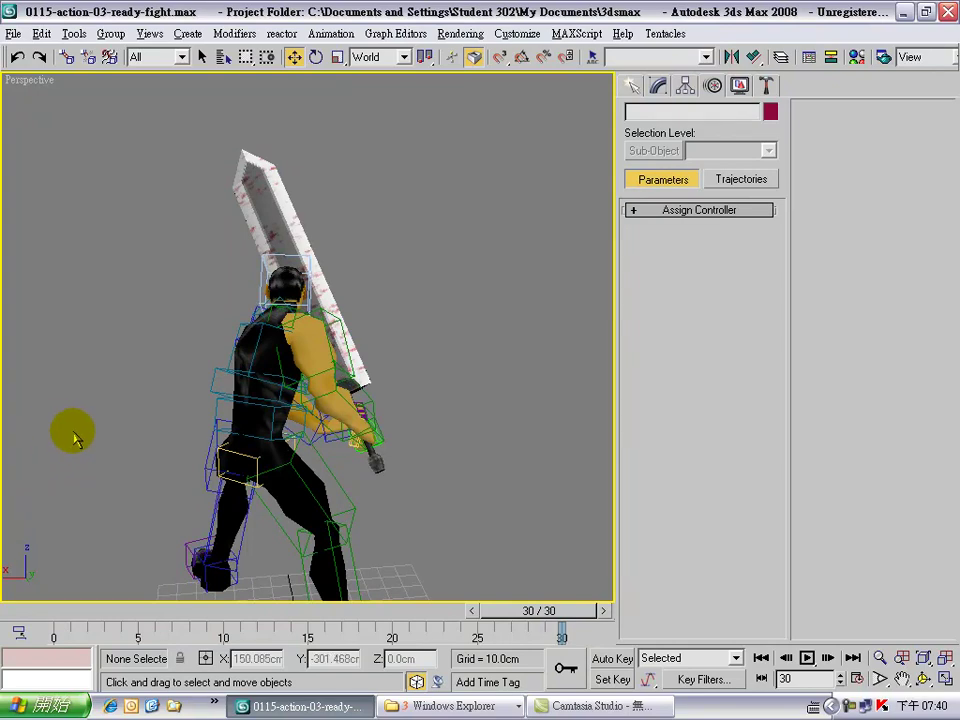
{"action": "middle_click_drag", "start_coordinate": [214, 486], "coordinate": [369, 408], "text": "alt"}
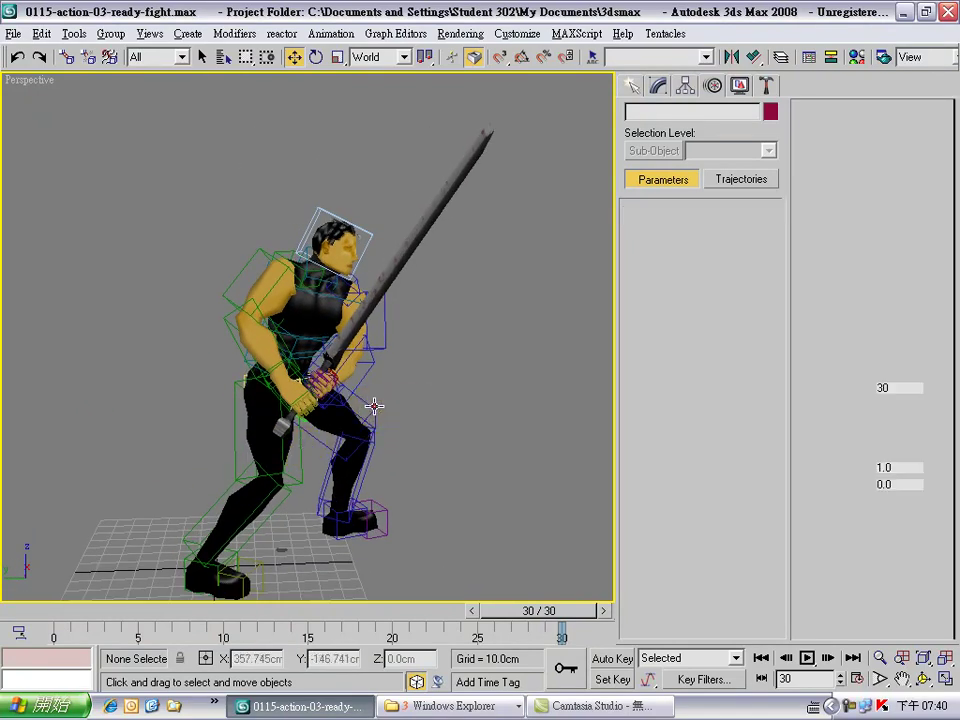
{"action": "left_click", "coordinate": [375, 409]}
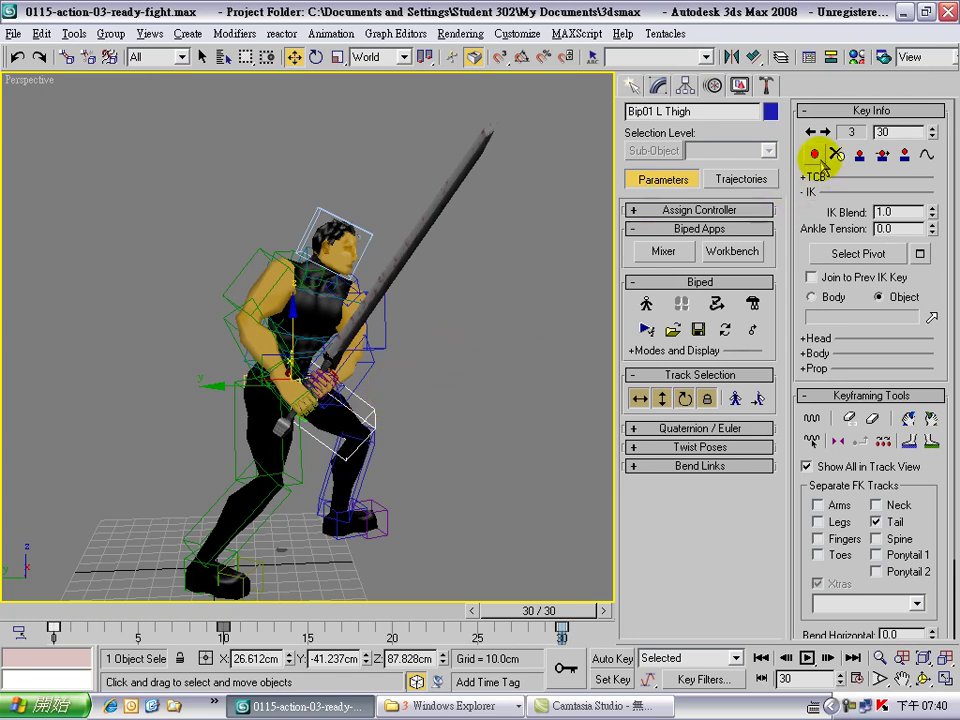
{"action": "left_click", "coordinate": [615, 659]}
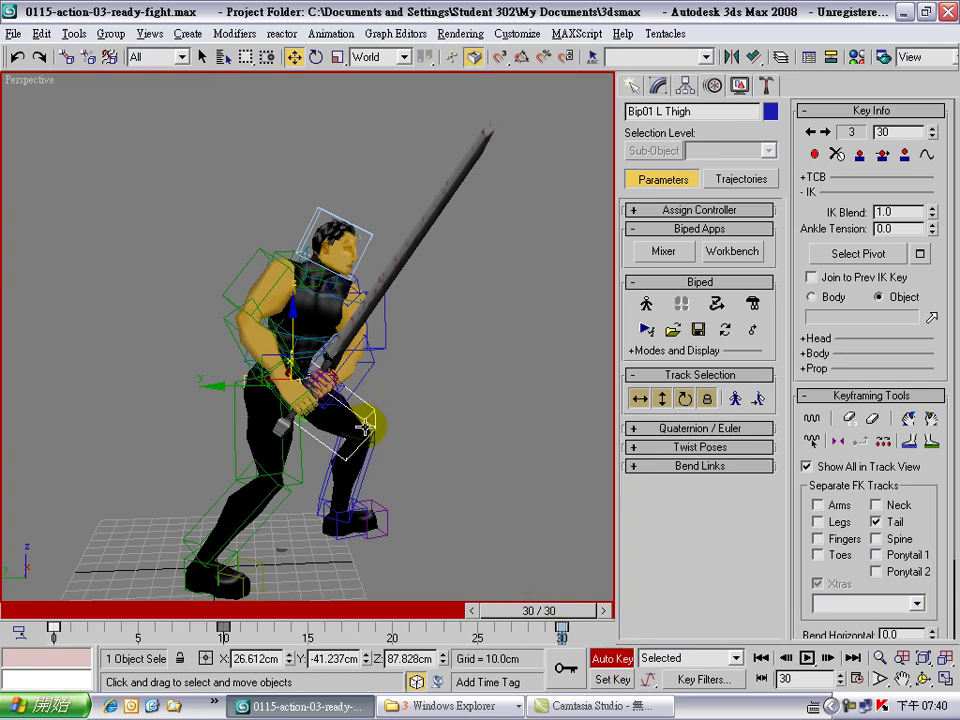
{"action": "middle_click_drag", "start_coordinate": [431, 366], "coordinate": [305, 407], "text": "alt"}
{"action": "scroll", "coordinate": [346, 387], "scroll_direction": "up", "scroll_amount": 3}
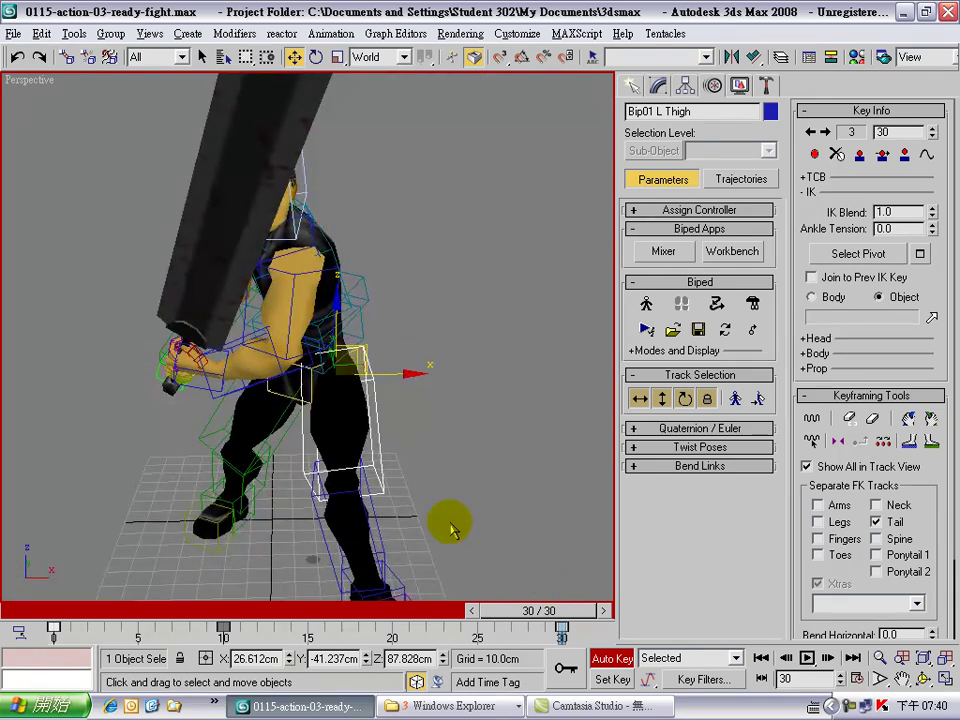
Select the SWORD, set a key for it at frame 30 in Set Key mode, and leave that mode
{"action": "left_click_drag", "start_coordinate": [185, 394], "coordinate": [246, 392], "text": "alt"}
{"action": "middle_click_drag", "start_coordinate": [246, 392], "coordinate": [228, 396], "text": "alt"}
{"action": "left_click", "coordinate": [207, 325]}
{"action": "middle_click_drag", "start_coordinate": [162, 362], "coordinate": [115, 245], "text": "alt"}
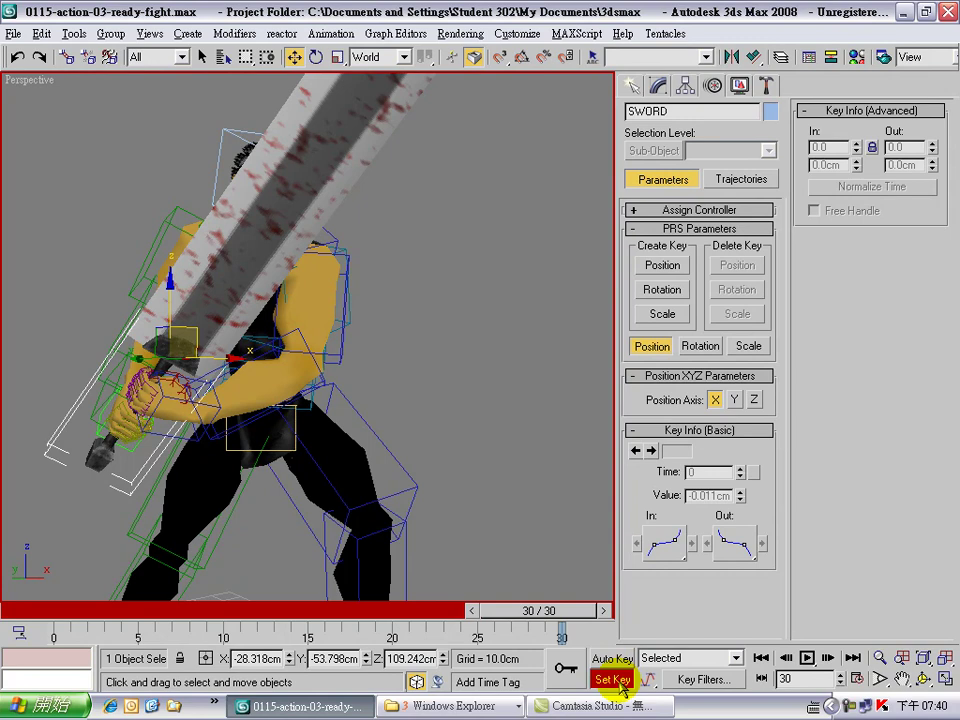
{"action": "left_click", "coordinate": [564, 668]}
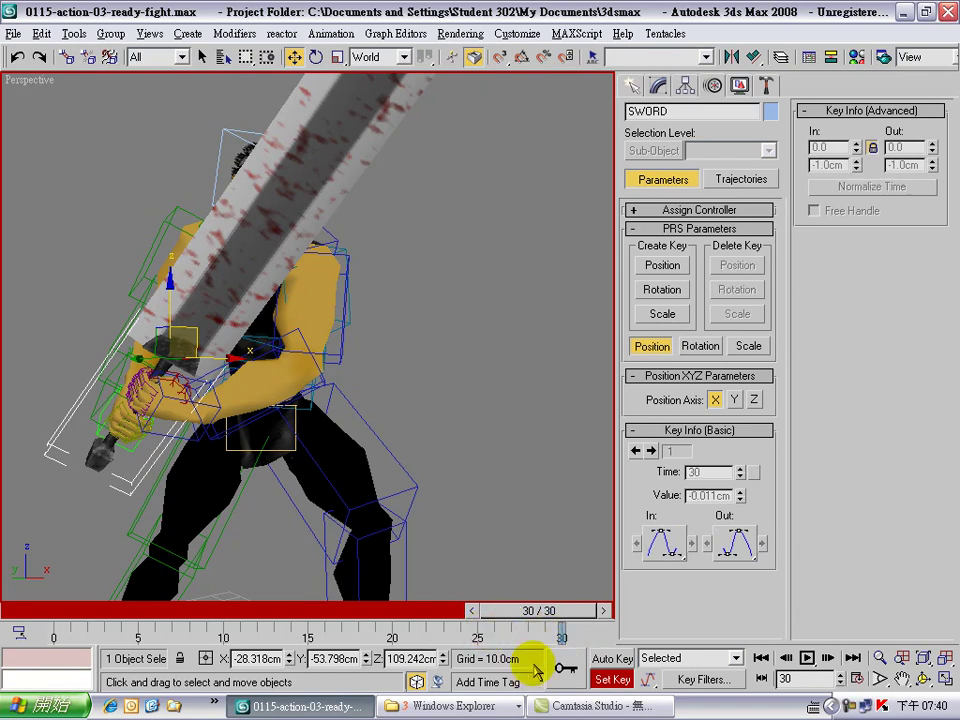
{"action": "left_click", "coordinate": [607, 680]}
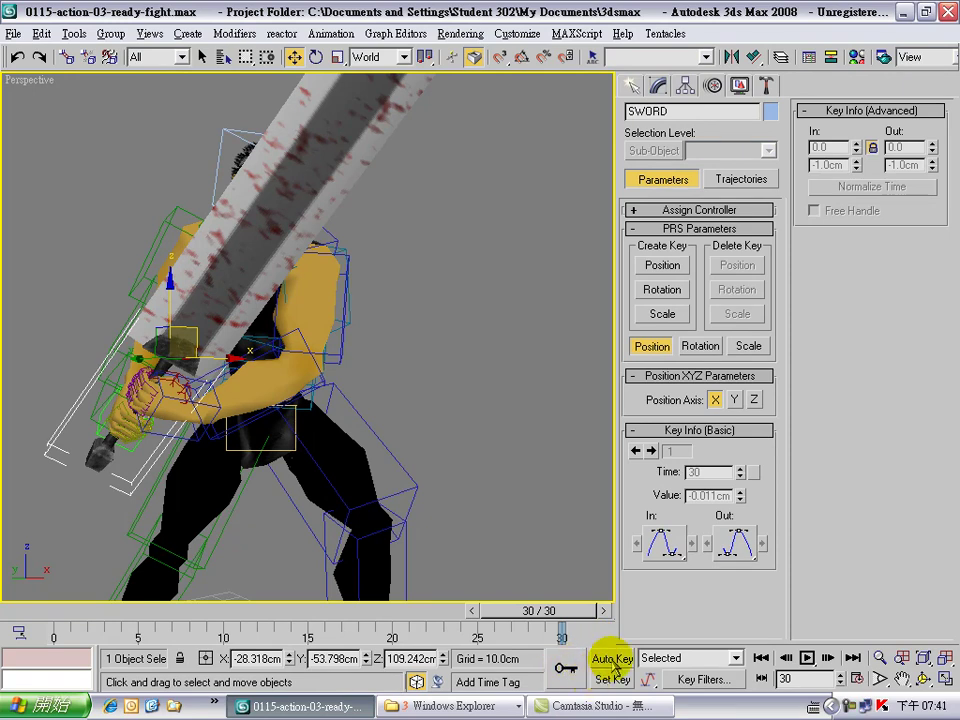
Turn on Auto Key and select the Dummy01 helper around the right hand at frame 30
{"action": "left_click", "coordinate": [612, 659]}
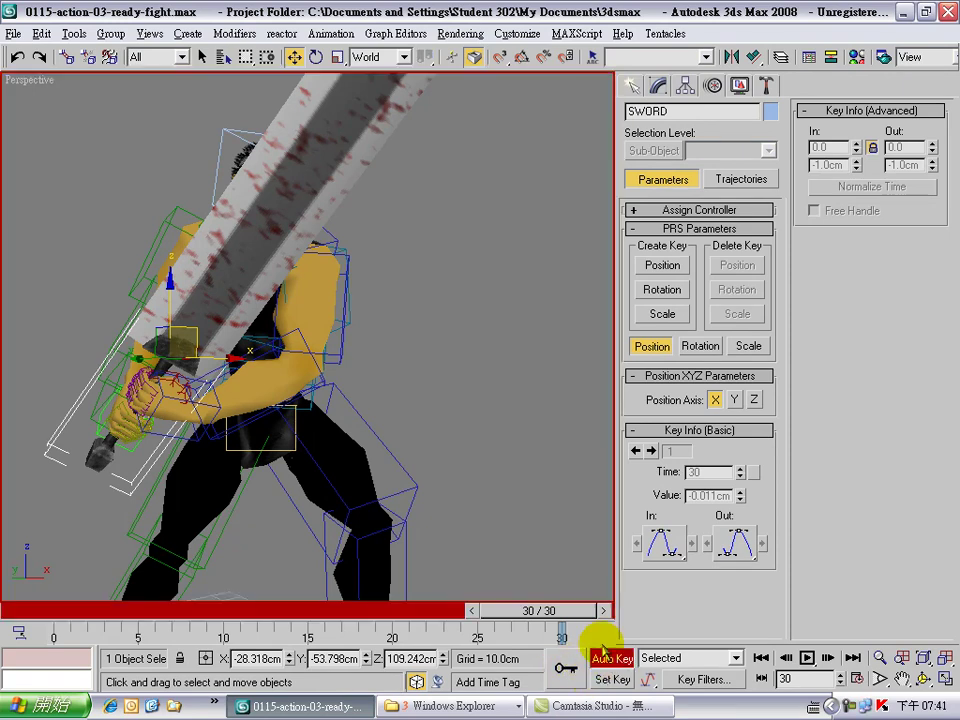
{"action": "middle_click_drag", "start_coordinate": [349, 392], "coordinate": [324, 118], "text": "alt"}
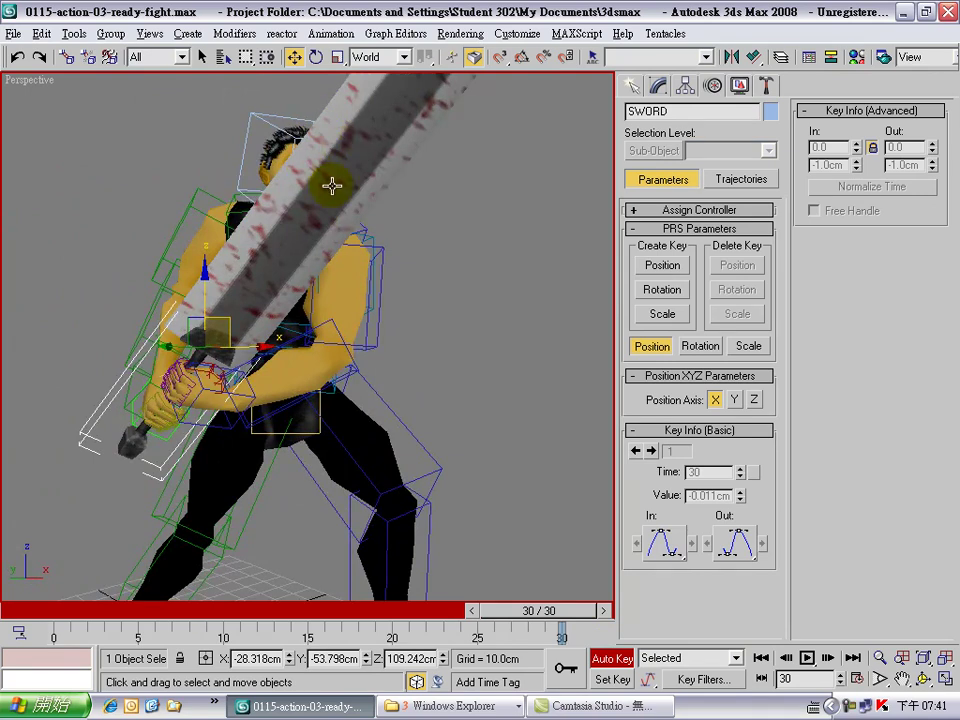
{"action": "middle_click_drag", "start_coordinate": [427, 120], "coordinate": [362, 382], "text": "alt"}
{"action": "scroll", "coordinate": [296, 422], "scroll_direction": "up", "scroll_amount": 3}
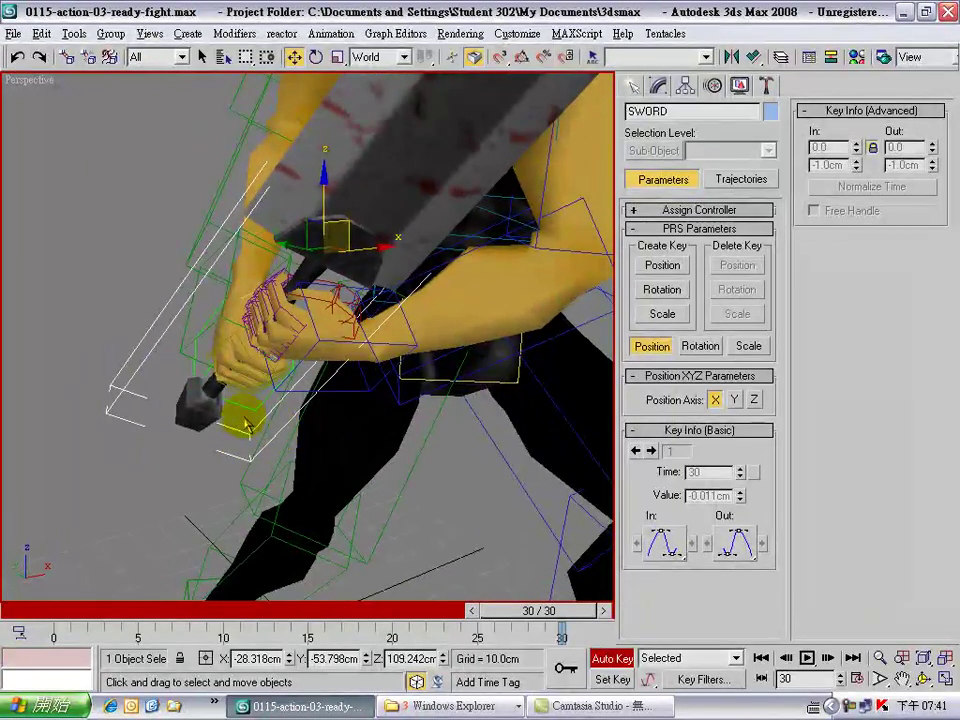
{"action": "left_click", "coordinate": [243, 408]}
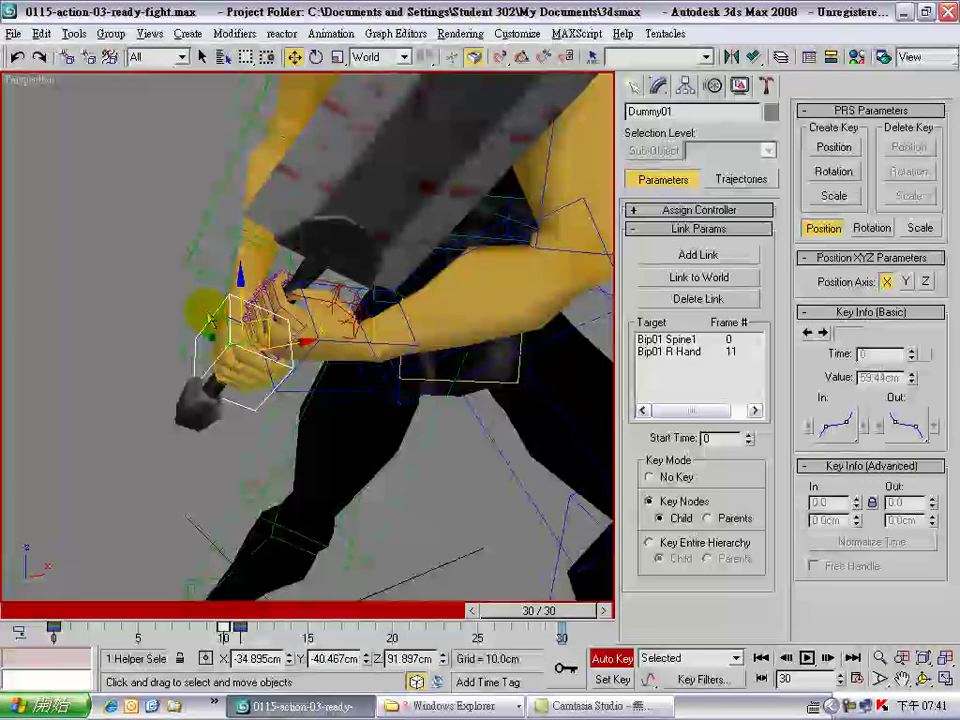
Rotate Dummy01 on its local axes at frame 30, including about 25° around Z, to turn the sword in the right hand
{"action": "scroll", "coordinate": [207, 326], "scroll_direction": "down", "scroll_amount": 3}
{"action": "middle_click_drag", "start_coordinate": [305, 398], "coordinate": [256, 427]}
{"action": "left_click_drag", "start_coordinate": [537, 620], "coordinate": [567, 642]}
{"action": "key", "text": "w"}
{"action": "mouse_move", "coordinate": [251, 249]}
{"action": "middle_mouse_down", "text": "alt"}
{"action": "mouse_move", "coordinate": [266, 258]}
{"action": "mouse_move", "coordinate": [253, 259]}
{"action": "middle_mouse_up", "text": "alt"}
{"action": "left_click", "coordinate": [316, 58]}
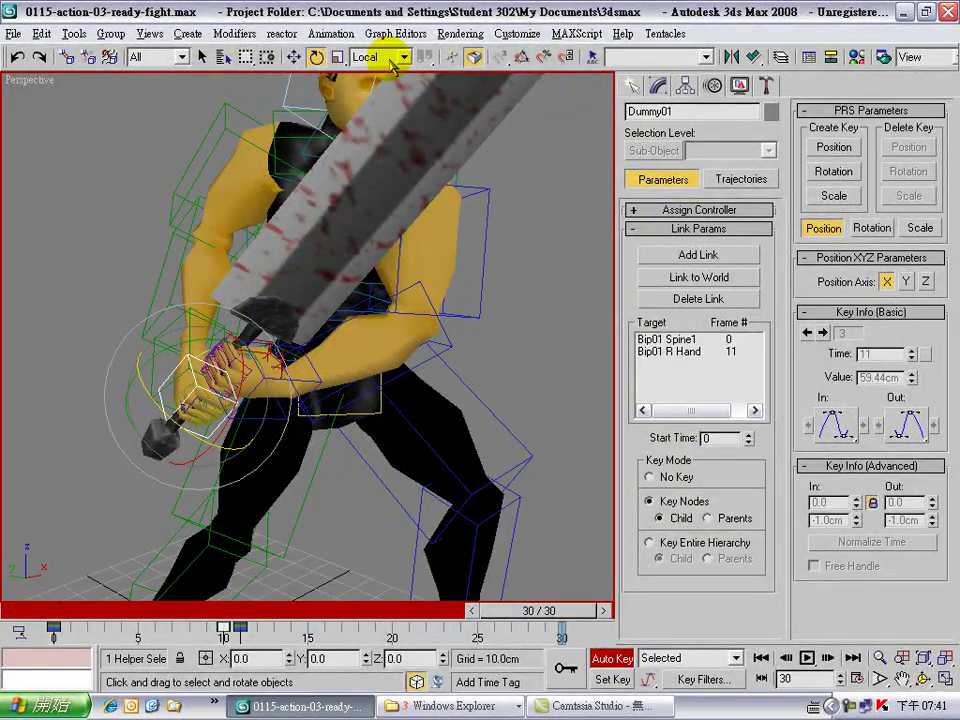
{"action": "left_click_drag", "start_coordinate": [243, 450], "coordinate": [162, 430]}
{"action": "middle_click_drag", "start_coordinate": [254, 418], "coordinate": [232, 430], "text": "alt"}
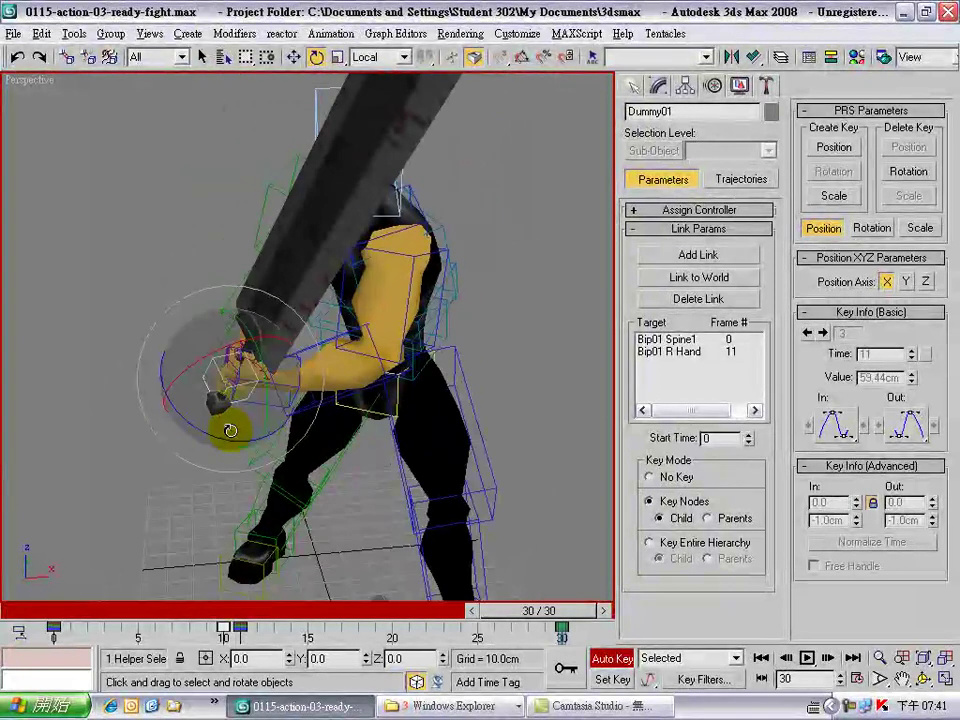
{"action": "left_click_drag", "start_coordinate": [207, 430], "coordinate": [148, 434]}
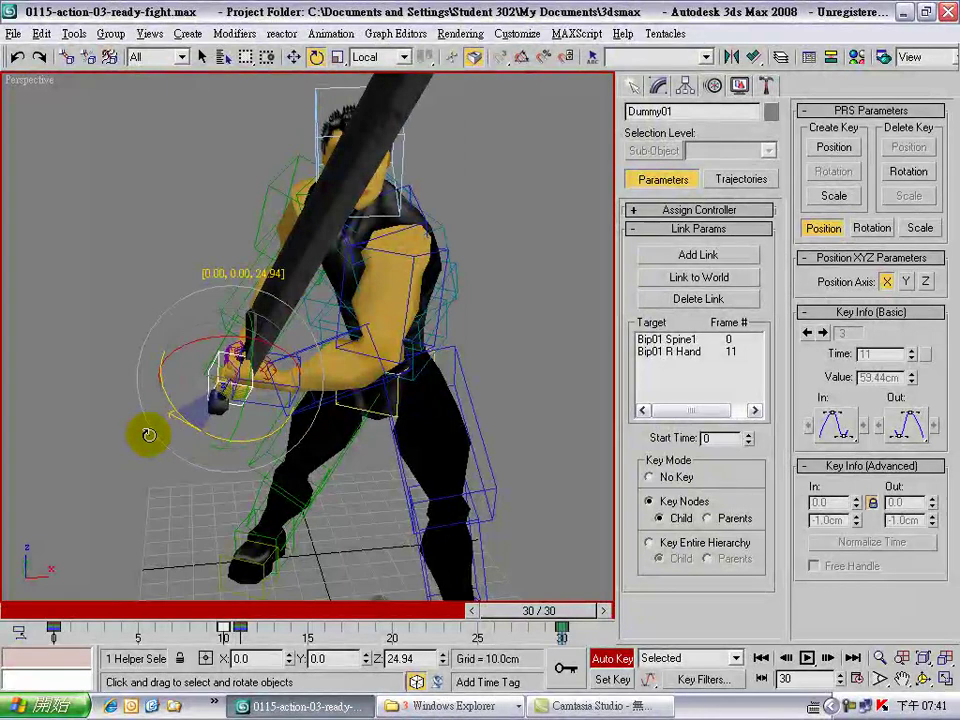
{"action": "middle_click_drag", "start_coordinate": [168, 445], "coordinate": [222, 376], "text": "alt"}
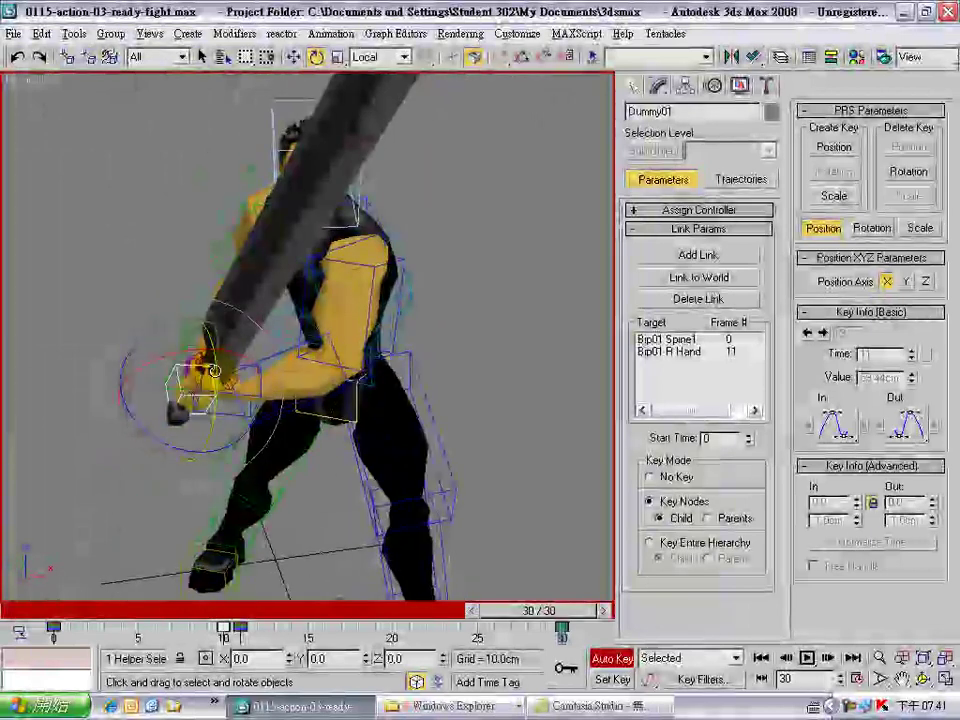
{"action": "left_click_drag", "start_coordinate": [176, 352], "coordinate": [166, 353]}
{"action": "middle_click_drag", "start_coordinate": [166, 353], "coordinate": [230, 342], "text": "alt"}
Select the right hand and rotate it about 30° around its local X axis at frame 30
{"action": "left_click", "coordinate": [160, 375]}
{"action": "left_click", "coordinate": [170, 366]}
{"action": "left_click_drag", "start_coordinate": [236, 335], "coordinate": [189, 303]}
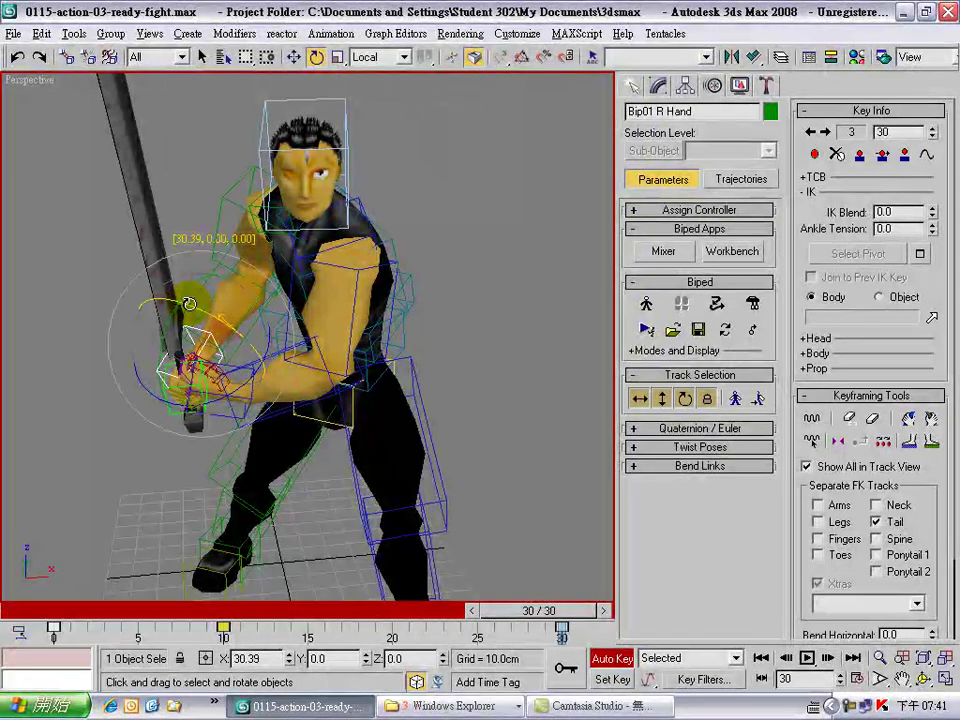
{"action": "middle_click_drag", "start_coordinate": [188, 303], "coordinate": [149, 303], "text": "alt"}
{"action": "scroll", "coordinate": [230, 343], "scroll_direction": "up", "scroll_amount": 5}
{"action": "middle_click_drag", "start_coordinate": [230, 346], "coordinate": [234, 402], "text": "alt"}
{"action": "scroll", "coordinate": [39, 423], "scroll_direction": "down", "scroll_amount": 3}
{"action": "middle_click_drag", "start_coordinate": [39, 424], "coordinate": [128, 400]}
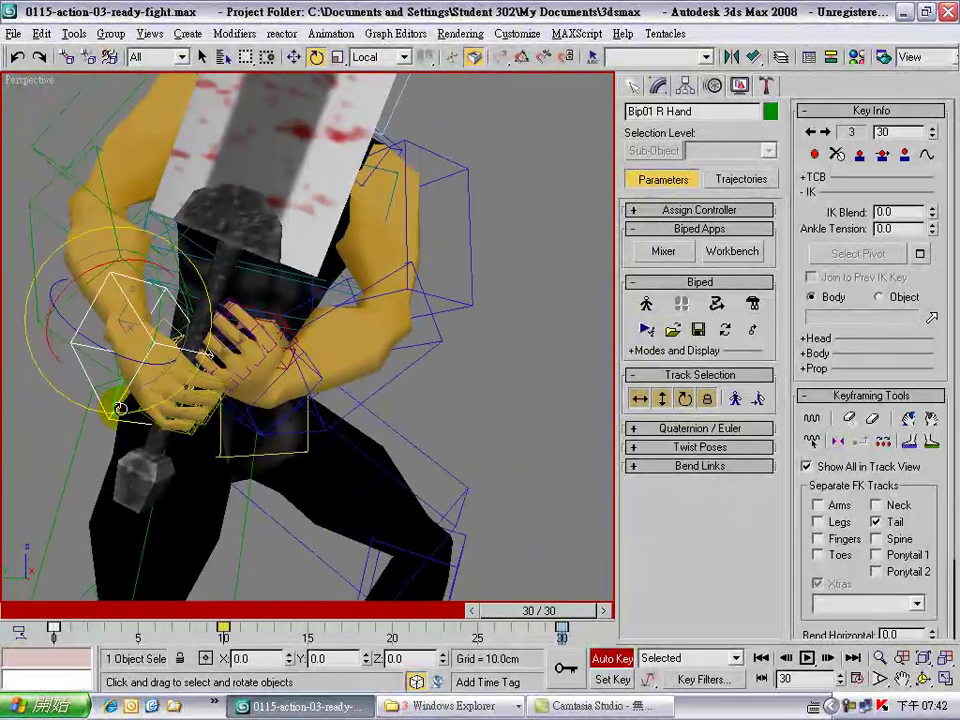
Reselect Dummy01 and fine-tune its rotation so the sword handle fits inside the right hand's grip
{"action": "left_click", "coordinate": [120, 408]}
{"action": "left_click", "coordinate": [121, 393]}
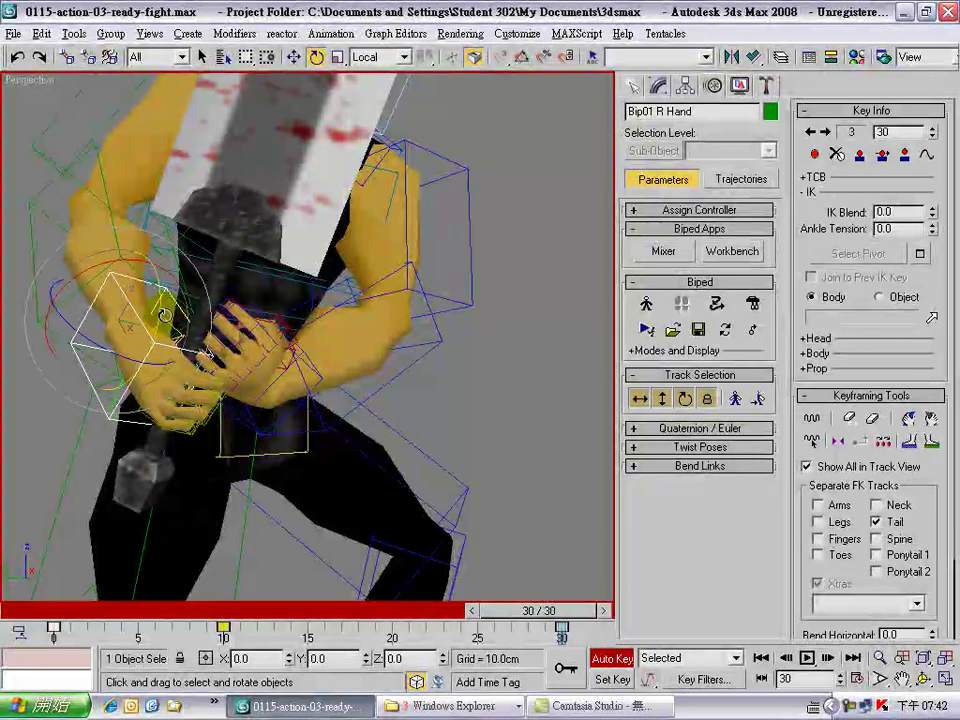
{"action": "middle_click_drag", "start_coordinate": [228, 239], "coordinate": [206, 234], "text": "alt"}
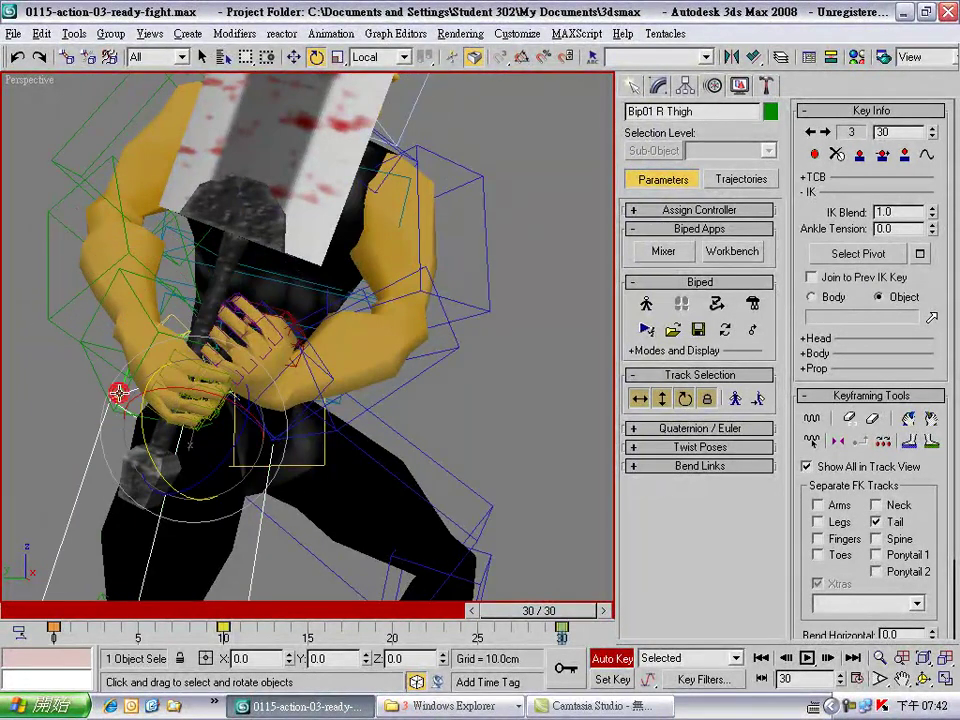
{"action": "left_click", "coordinate": [119, 391]}
{"action": "left_click_drag", "start_coordinate": [235, 344], "coordinate": [238, 373]}
{"action": "middle_click_drag", "start_coordinate": [236, 374], "coordinate": [215, 334], "text": "alt"}
{"action": "left_click_drag", "start_coordinate": [215, 334], "coordinate": [221, 329]}
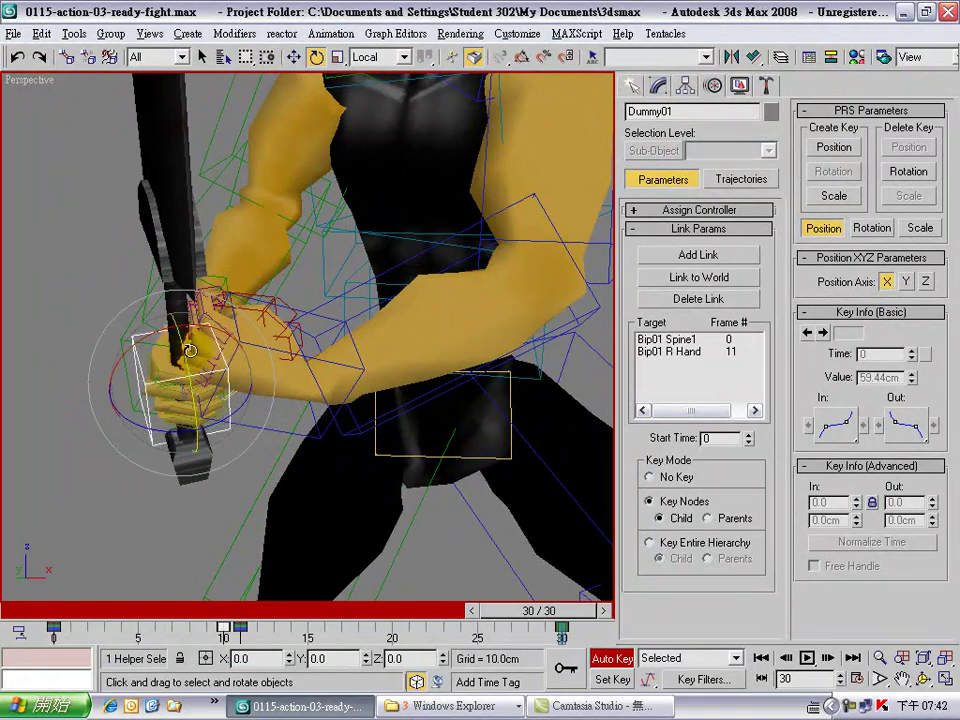
{"action": "middle_click_drag", "start_coordinate": [218, 336], "coordinate": [232, 345], "text": "alt"}
Scrub the timeline back and return to frame 30 to review the sword and body motion
{"action": "left_click", "coordinate": [242, 613]}
{"action": "left_click_drag", "start_coordinate": [241, 620], "coordinate": [561, 632]}
{"action": "key", "text": "e"}
{"action": "scroll", "coordinate": [124, 317], "scroll_direction": "down", "scroll_amount": 5}
{"action": "middle_click_drag", "start_coordinate": [161, 326], "coordinate": [229, 349], "text": "alt"}
{"action": "left_click_drag", "start_coordinate": [436, 611], "coordinate": [654, 625]}
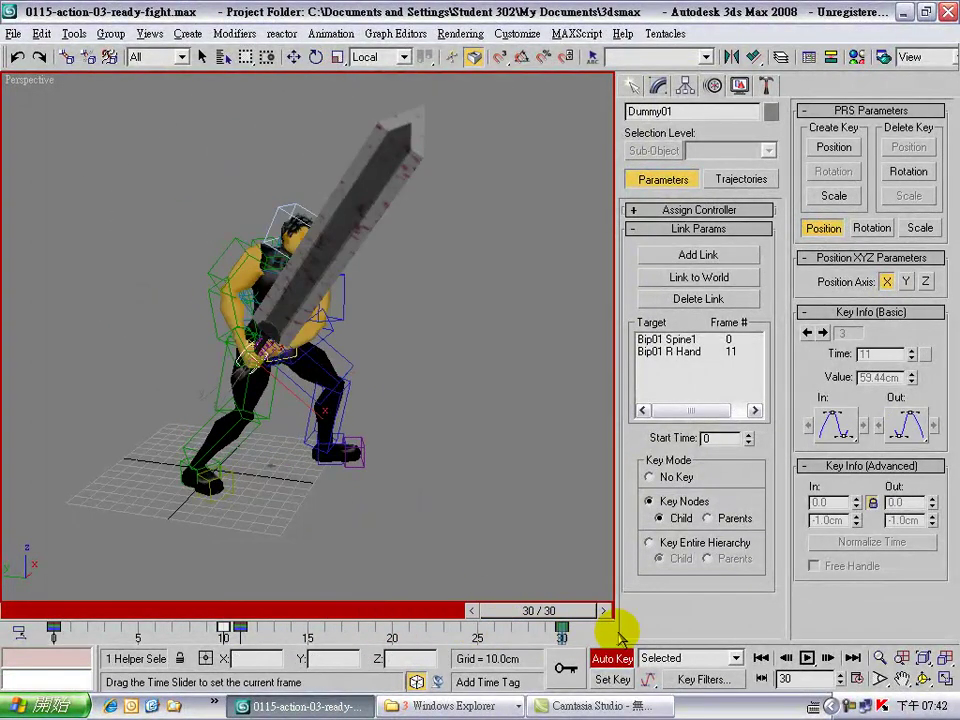
Select the left hand and rotate it around its local axes at frame 30 to align it with the sword handle
{"action": "middle_click_drag", "start_coordinate": [452, 435], "coordinate": [329, 409], "text": "alt"}
{"action": "scroll", "coordinate": [340, 520], "scroll_direction": "up", "scroll_amount": 5}
{"action": "middle_click_drag", "start_coordinate": [343, 536], "coordinate": [300, 412], "text": "alt"}
{"action": "left_click", "coordinate": [241, 438]}
{"action": "key", "text": "w"}
{"action": "left_click_drag", "start_coordinate": [313, 406], "coordinate": [267, 371]}
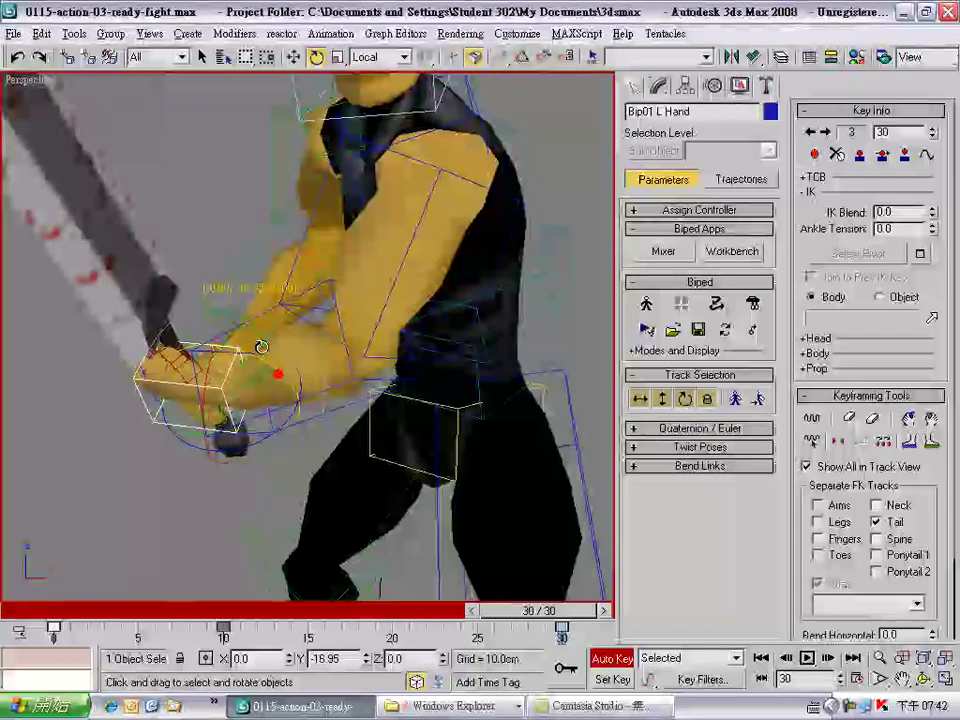
{"action": "middle_click_drag", "start_coordinate": [257, 349], "coordinate": [262, 378], "text": "alt"}
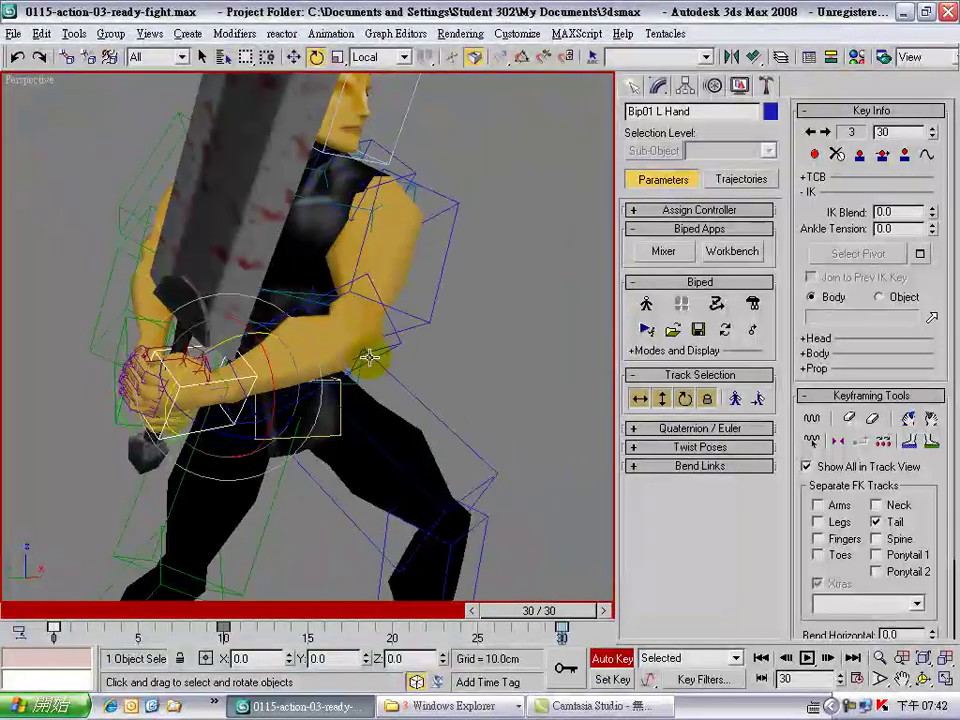
{"action": "left_click_drag", "start_coordinate": [255, 381], "coordinate": [277, 379]}
{"action": "middle_click_drag", "start_coordinate": [277, 379], "coordinate": [191, 390], "text": "alt"}
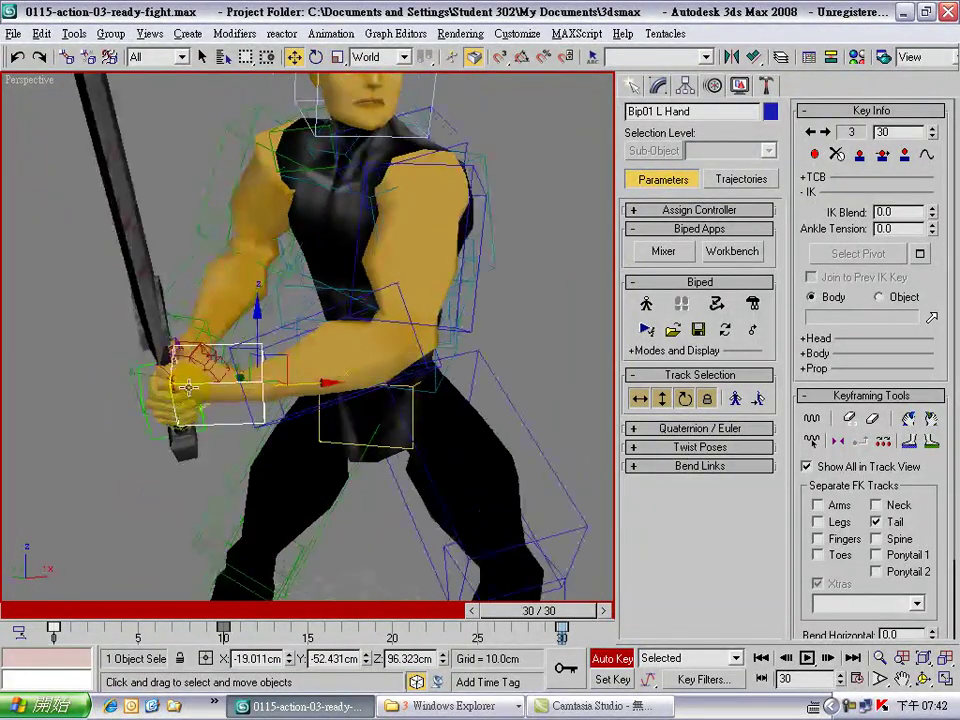
Move the left hand onto the sword handle, to about X -24.5, Y -55.9, Z 100.3 cm
{"action": "middle_click_drag", "start_coordinate": [284, 367], "coordinate": [392, 392], "text": "alt"}
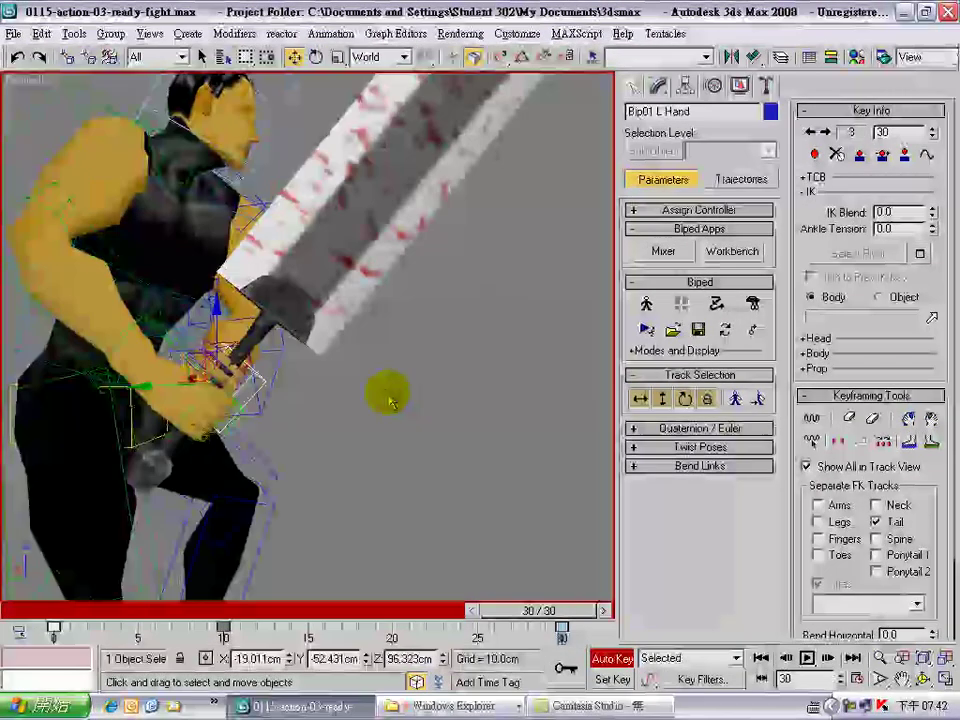
{"action": "middle_click_drag", "start_coordinate": [244, 343], "coordinate": [283, 460], "text": "alt"}
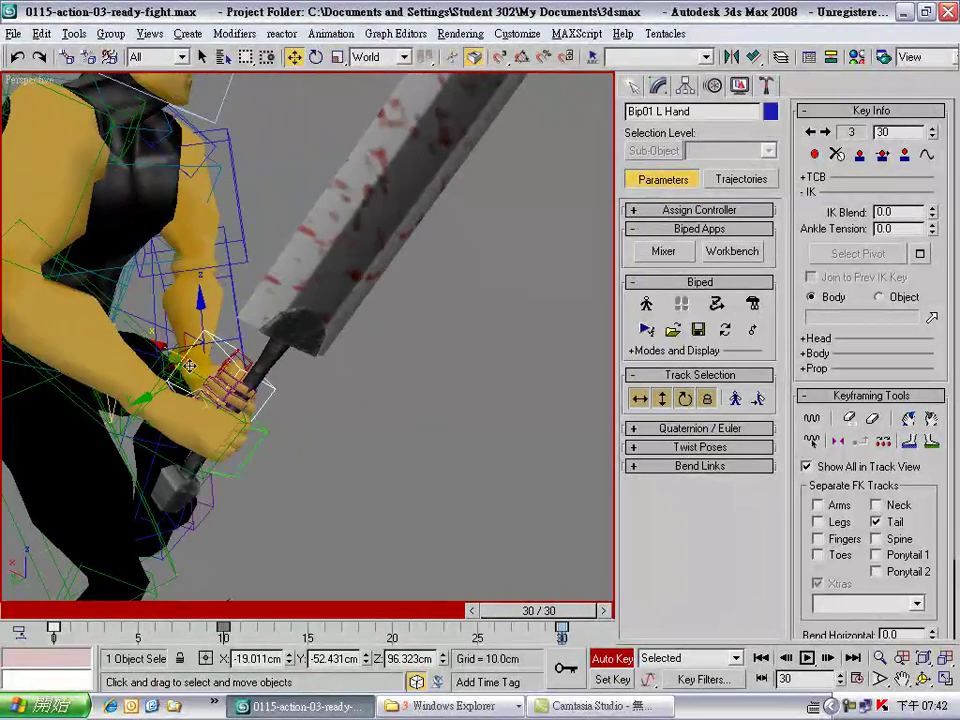
{"action": "left_click_drag", "start_coordinate": [211, 335], "coordinate": [211, 335]}
{"action": "middle_click_drag", "start_coordinate": [211, 335], "coordinate": [77, 330], "text": "alt"}
{"action": "left_click_drag", "start_coordinate": [311, 360], "coordinate": [289, 360]}
{"action": "middle_click_drag", "start_coordinate": [289, 360], "coordinate": [126, 376], "text": "alt"}
{"action": "middle_click_drag", "start_coordinate": [251, 354], "coordinate": [600, 360], "text": "alt"}
{"action": "middle_click_drag", "start_coordinate": [146, 341], "coordinate": [216, 249], "text": "alt"}
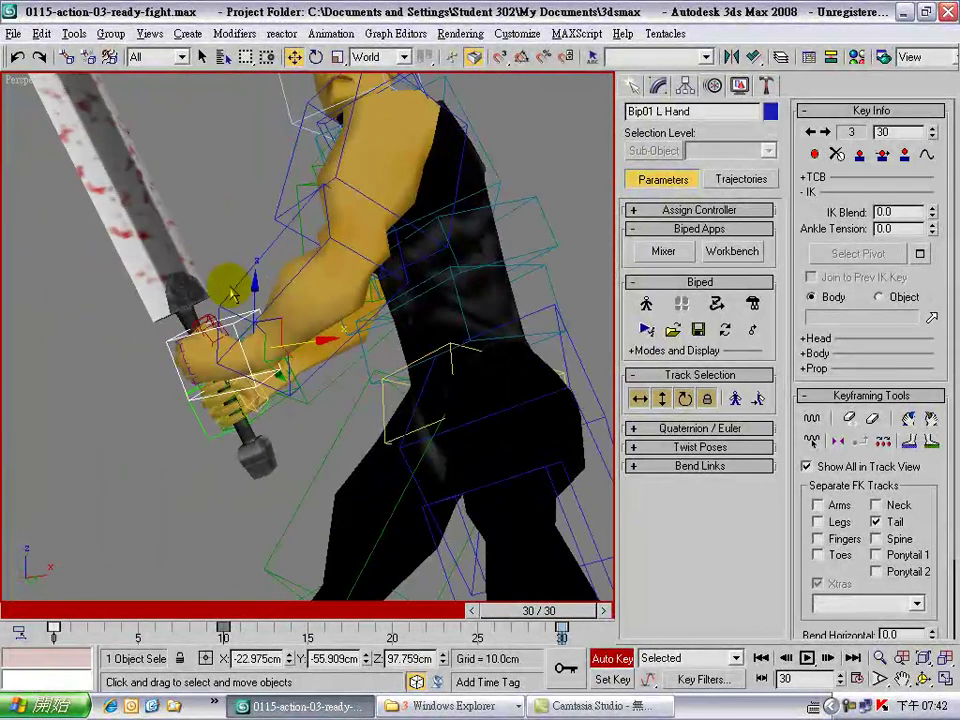
{"action": "middle_click_drag", "start_coordinate": [257, 319], "coordinate": [203, 313], "text": "alt"}
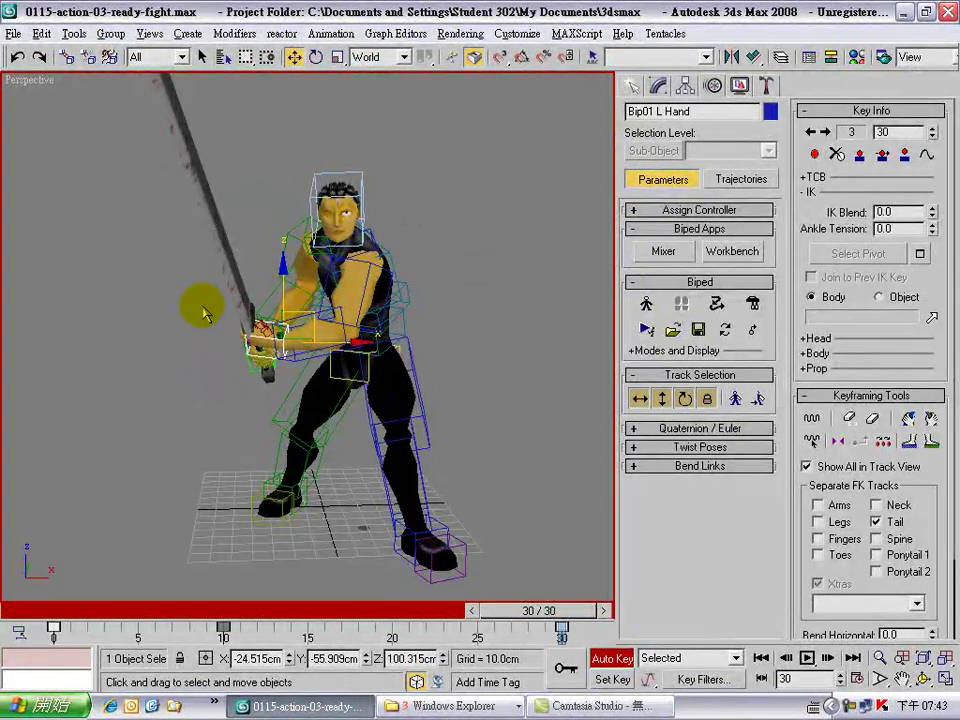
Turn off Auto Key and save the scene
{"action": "scroll", "coordinate": [201, 310], "scroll_direction": "up", "scroll_amount": 4}
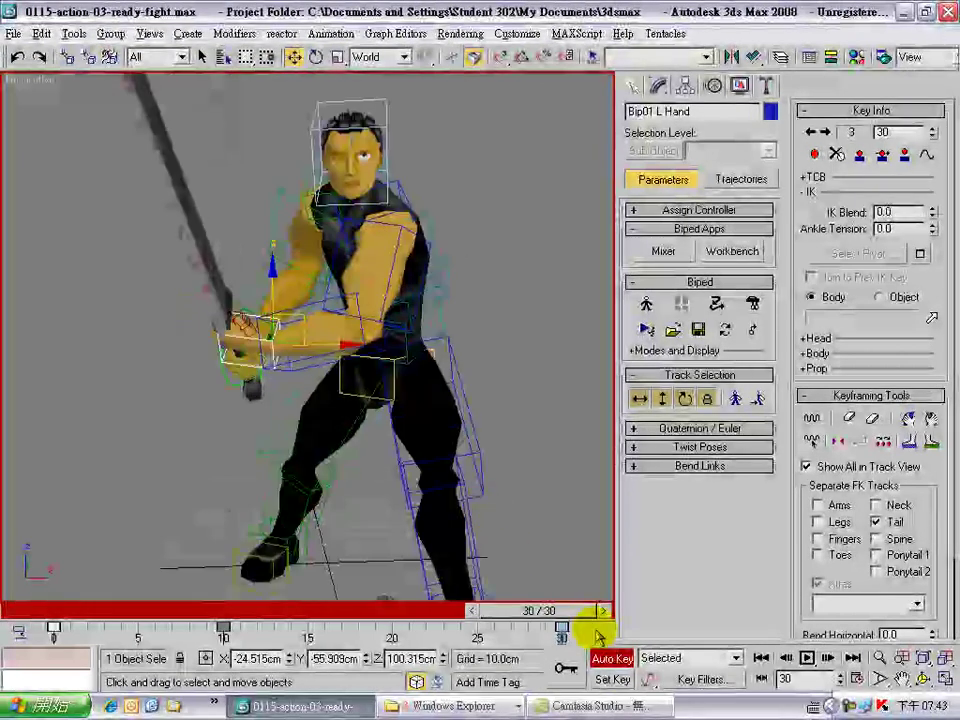
{"action": "left_click", "coordinate": [612, 658]}
{"action": "left_click", "coordinate": [14, 33]}
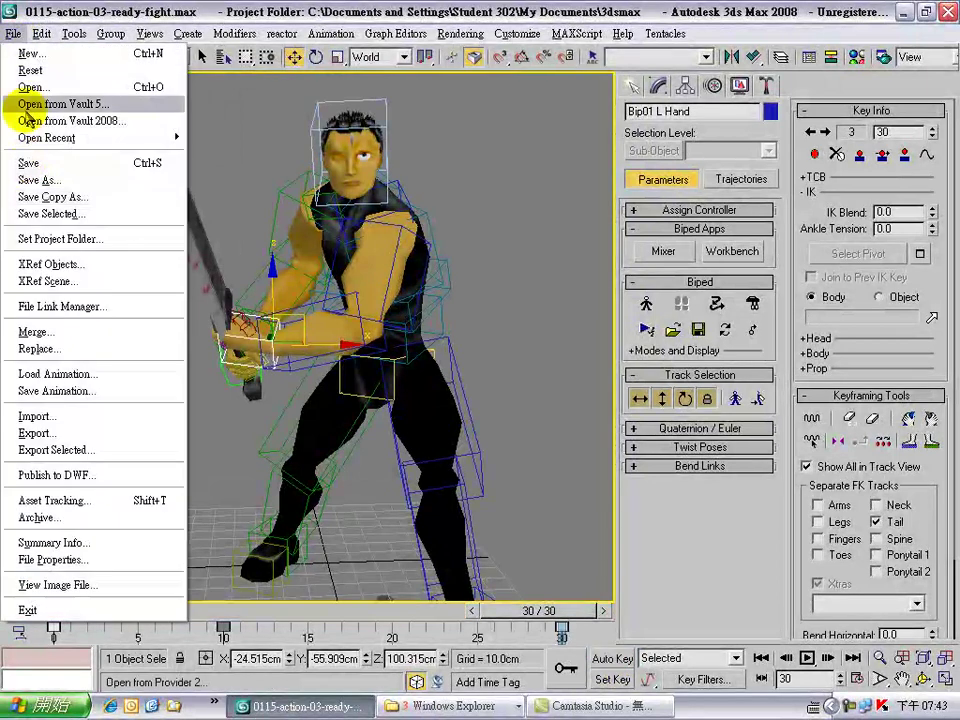
{"action": "left_click", "coordinate": [28, 165]}
Examine both hands' grip on the sword up close and select the right hand
{"action": "scroll", "coordinate": [394, 336], "scroll_direction": "down", "scroll_amount": 2}
{"action": "scroll", "coordinate": [390, 325], "scroll_direction": "down", "scroll_amount": 3}
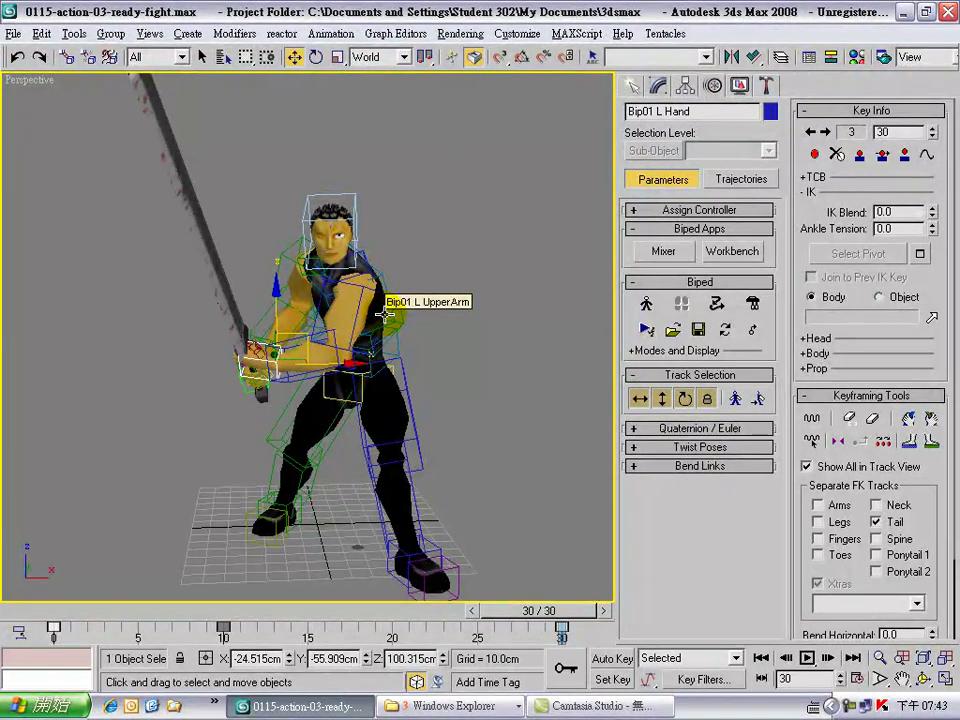
{"action": "scroll", "coordinate": [384, 314], "scroll_direction": "up", "scroll_amount": 8}
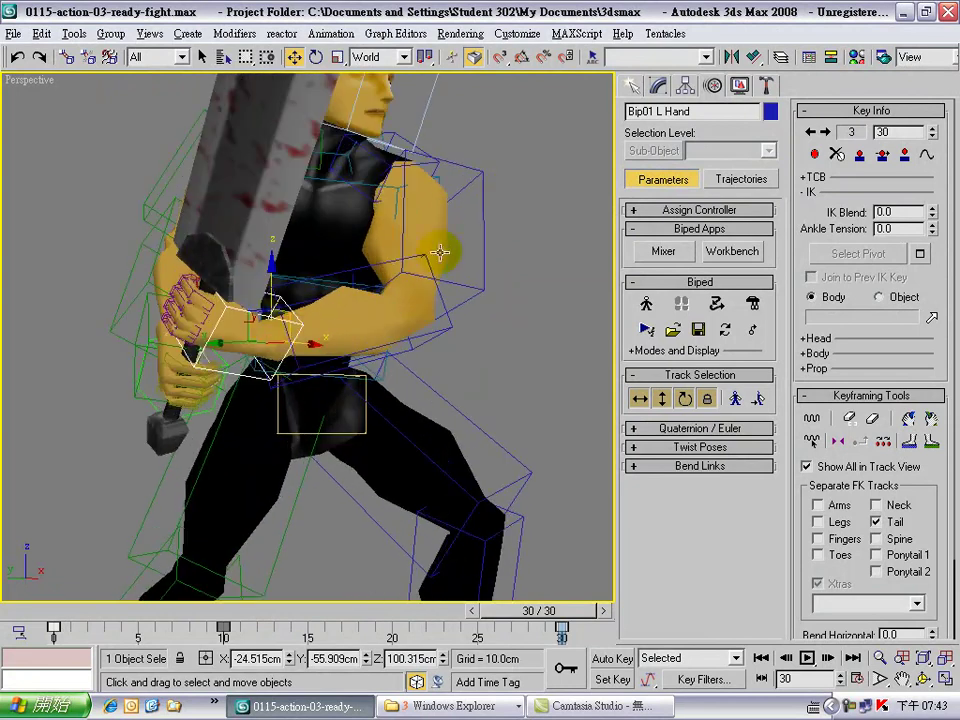
{"action": "middle_click_drag", "start_coordinate": [302, 320], "coordinate": [326, 287], "text": "alt"}
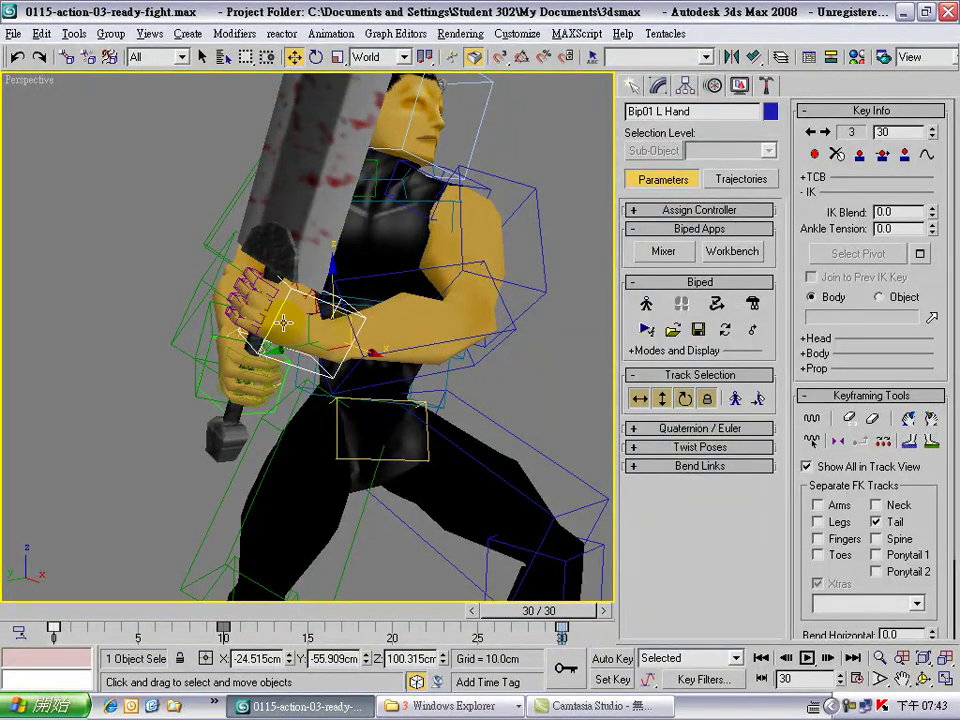
{"action": "left_click", "coordinate": [200, 356]}
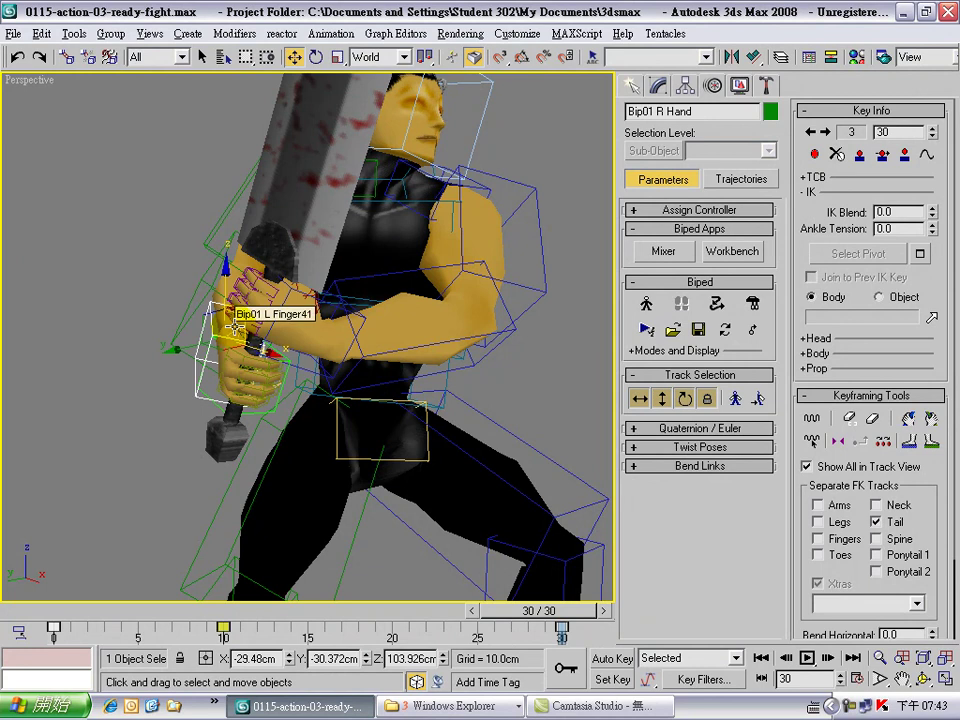
Try rotating the right hand around its local axes at frame 30, with Auto Key off and on
{"action": "key", "text": "e"}
{"action": "left_click_drag", "start_coordinate": [203, 274], "coordinate": [189, 297]}
{"action": "middle_click_drag", "start_coordinate": [167, 420], "coordinate": [137, 465], "text": "alt"}
{"action": "left_click", "coordinate": [603, 661]}
{"action": "middle_click_drag", "start_coordinate": [420, 505], "coordinate": [318, 487], "text": "alt"}
{"action": "left_click_drag", "start_coordinate": [214, 280], "coordinate": [257, 256]}
{"action": "middle_click_drag", "start_coordinate": [257, 256], "coordinate": [467, 435], "text": "alt"}
{"action": "key", "text": "n"}
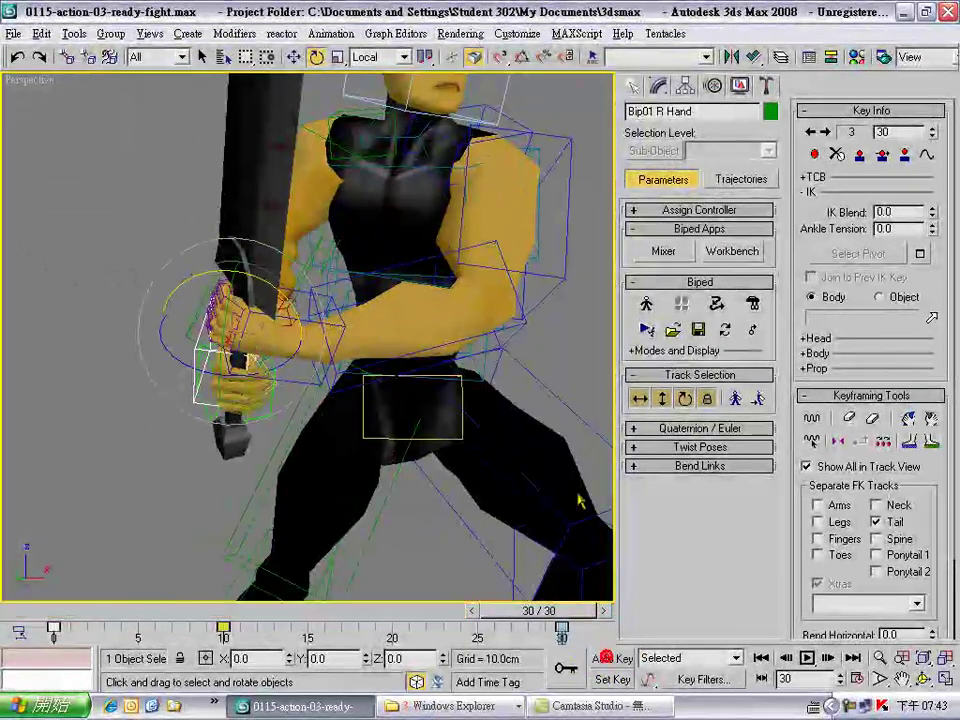
{"action": "middle_click_drag", "start_coordinate": [268, 437], "coordinate": [284, 404], "text": "alt"}
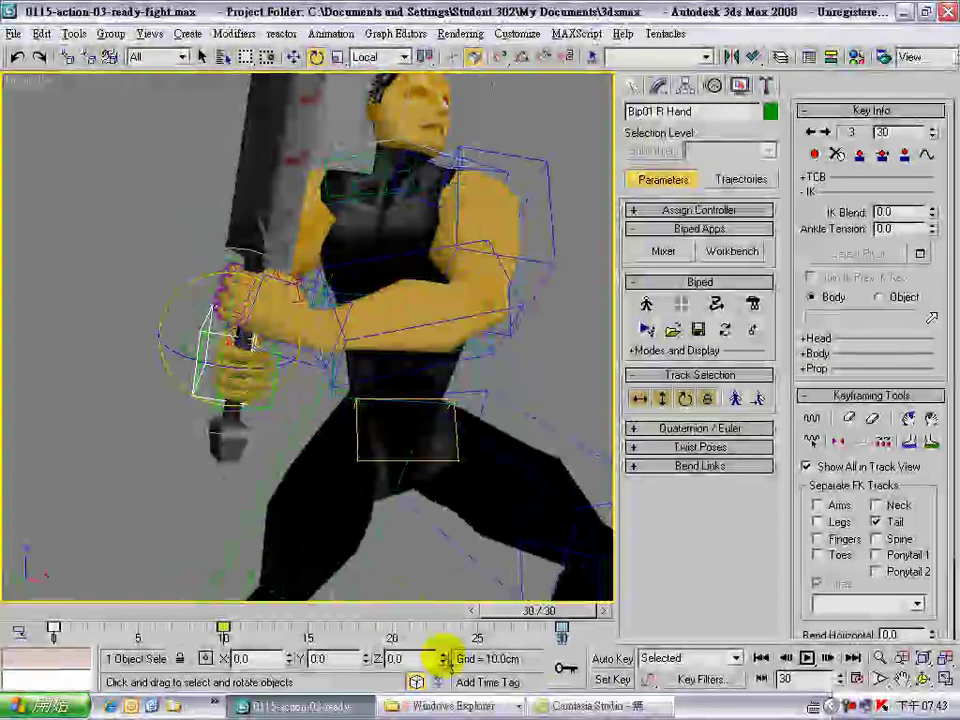
Turn on Auto Key and switch the left hand's IK space to Object at frame 30
{"action": "left_click", "coordinate": [612, 658]}
{"action": "middle_click_drag", "start_coordinate": [400, 420], "coordinate": [274, 399], "text": "alt"}
{"action": "left_click", "coordinate": [292, 403]}
{"action": "left_click", "coordinate": [262, 353]}
{"action": "middle_click_drag", "start_coordinate": [262, 353], "coordinate": [258, 374], "text": "alt"}
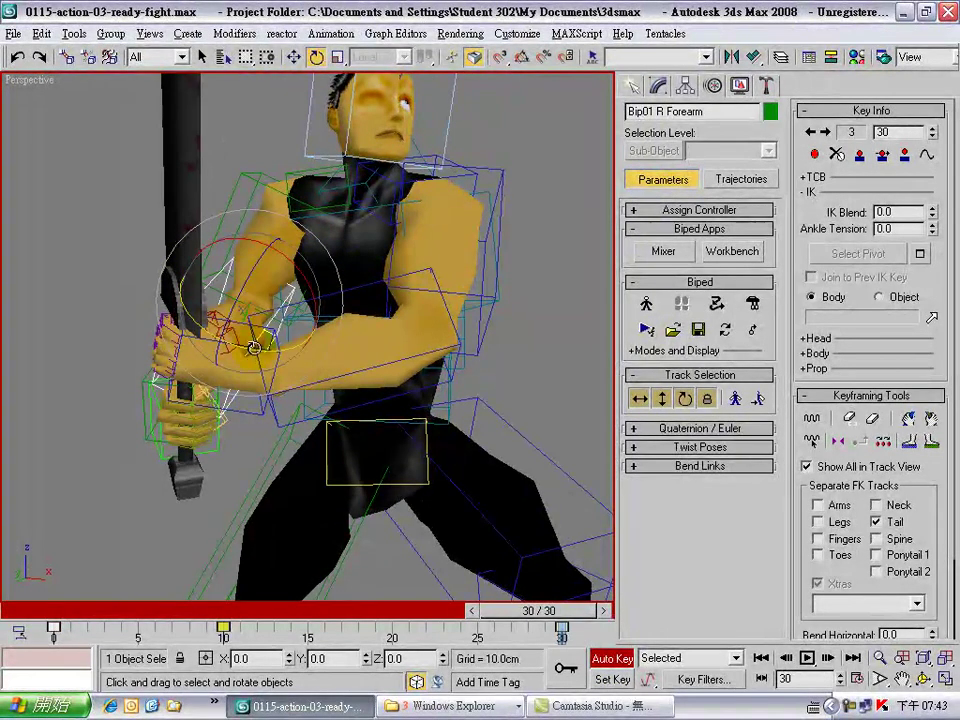
{"action": "left_click", "coordinate": [252, 375]}
{"action": "left_click", "coordinate": [243, 402]}
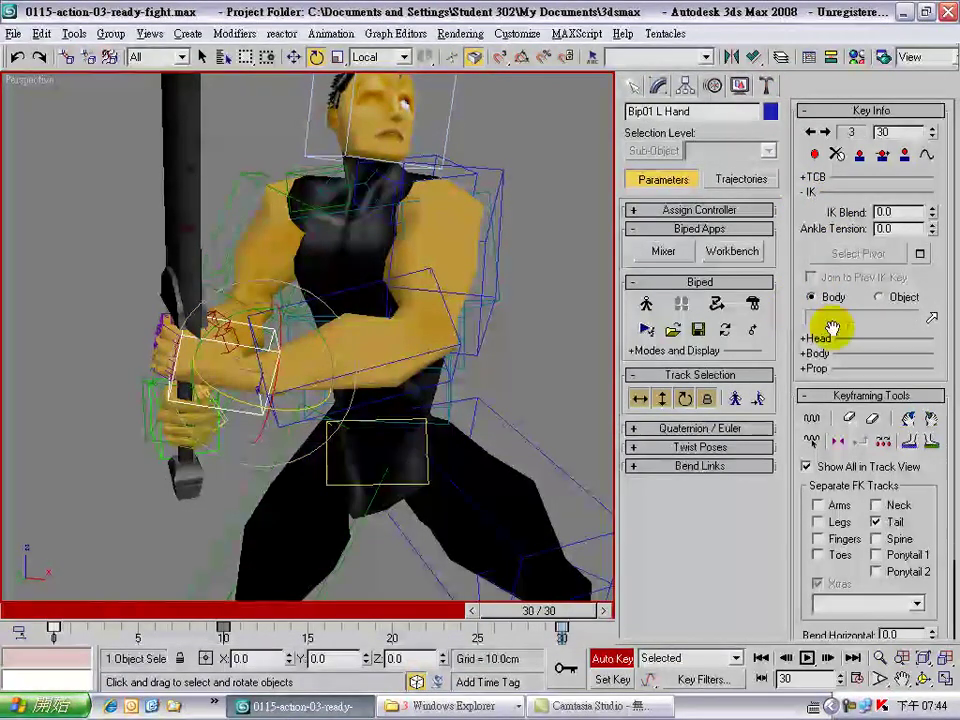
{"action": "left_click", "coordinate": [879, 298]}
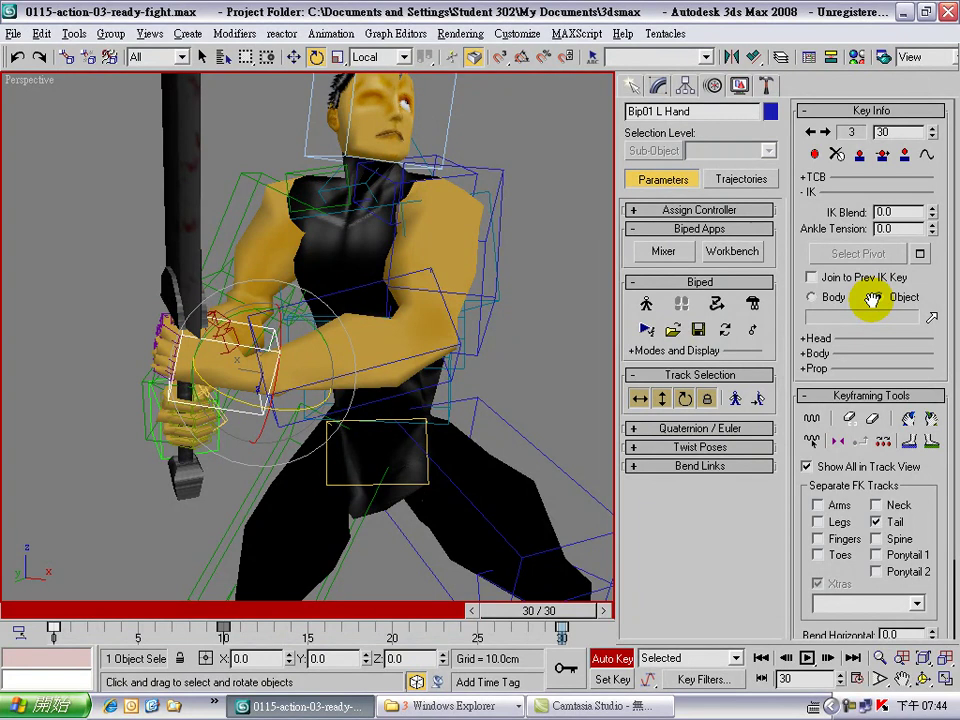
Assign Dummy01 as the left hand's IK object, accepting the reset of existing object-space IK keys to body space
{"action": "left_click", "coordinate": [931, 318]}
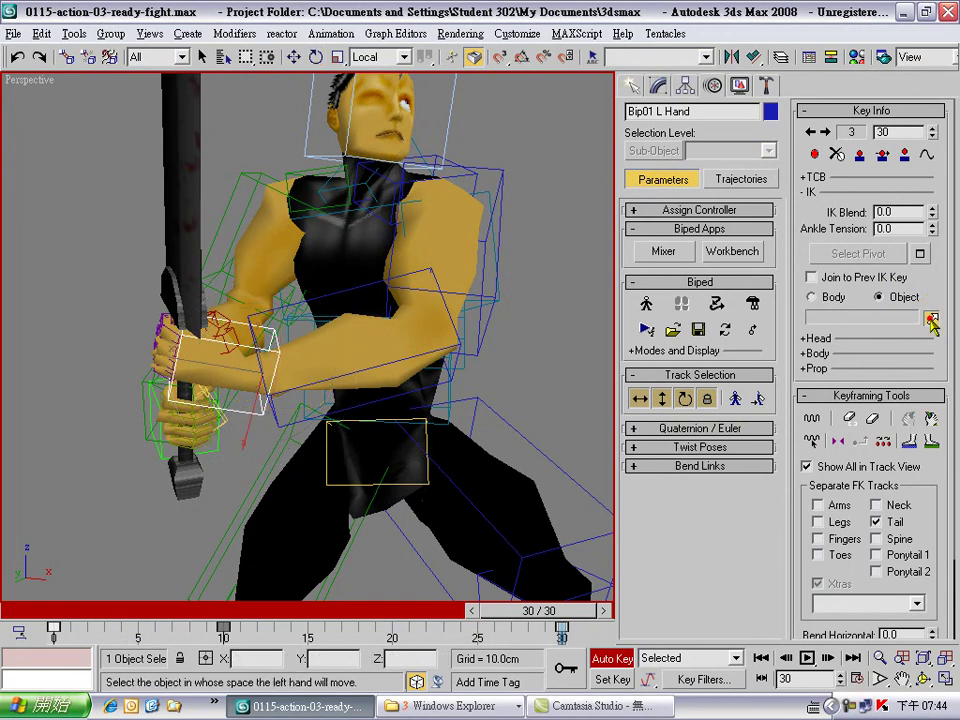
{"action": "left_click", "coordinate": [220, 318]}
{"action": "scroll", "coordinate": [220, 318], "scroll_direction": "up", "scroll_amount": 2}
{"action": "middle_click_drag", "start_coordinate": [242, 377], "coordinate": [261, 403]}
{"action": "left_click", "coordinate": [257, 399]}
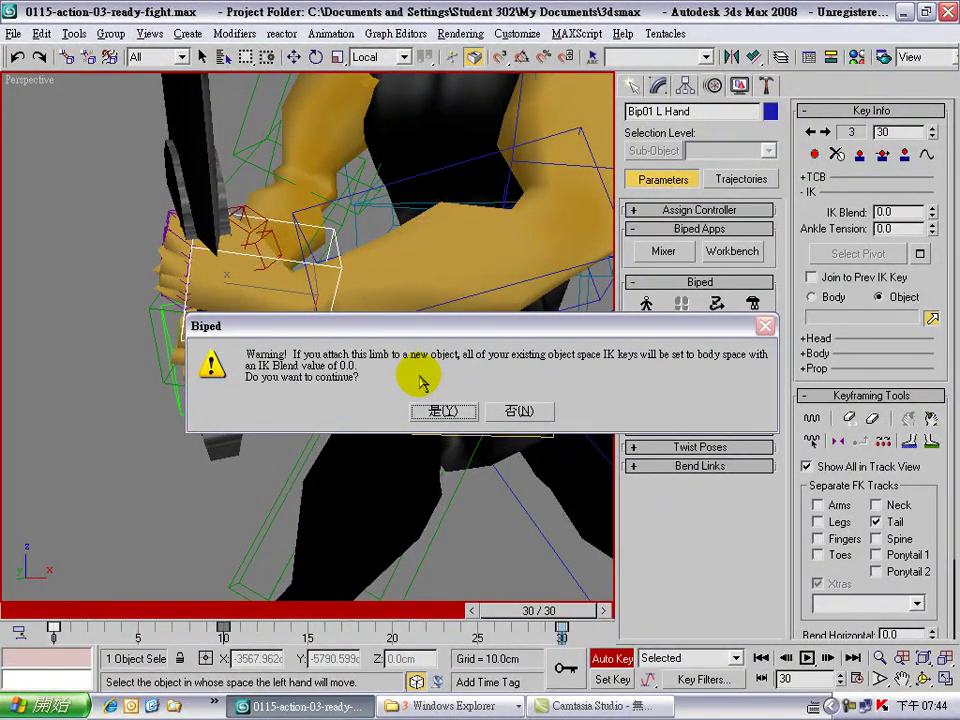
{"action": "left_click", "coordinate": [425, 413]}
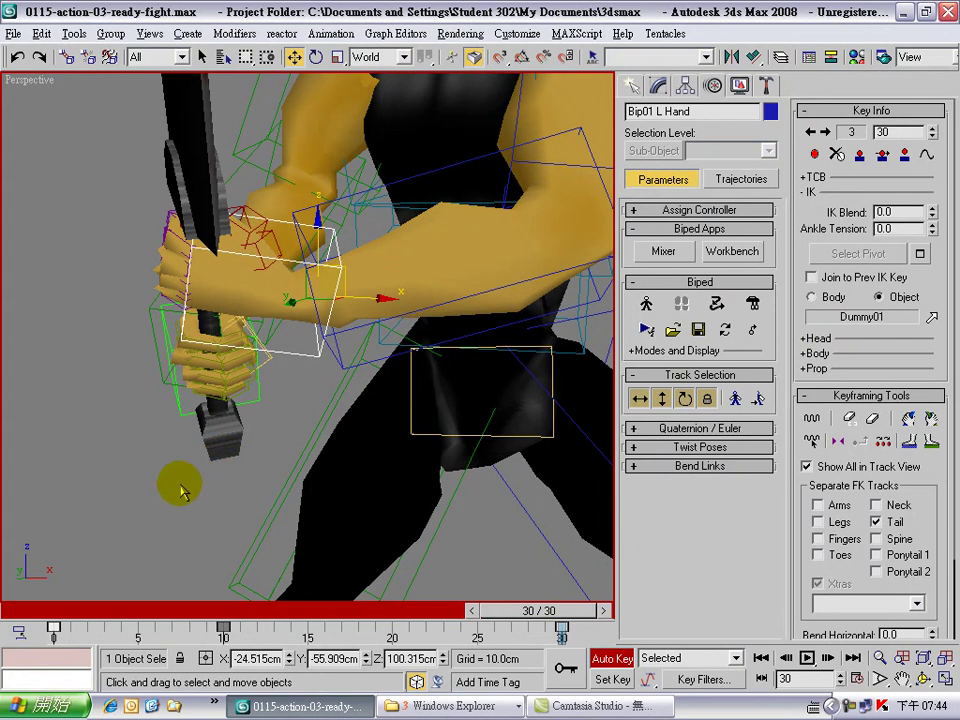
Deselect and reselect the left hand, and set its frame 30 IK space to Object again
{"action": "right_click", "coordinate": [180, 424]}
{"action": "left_click", "coordinate": [43, 386]}
{"action": "left_click", "coordinate": [41, 375]}
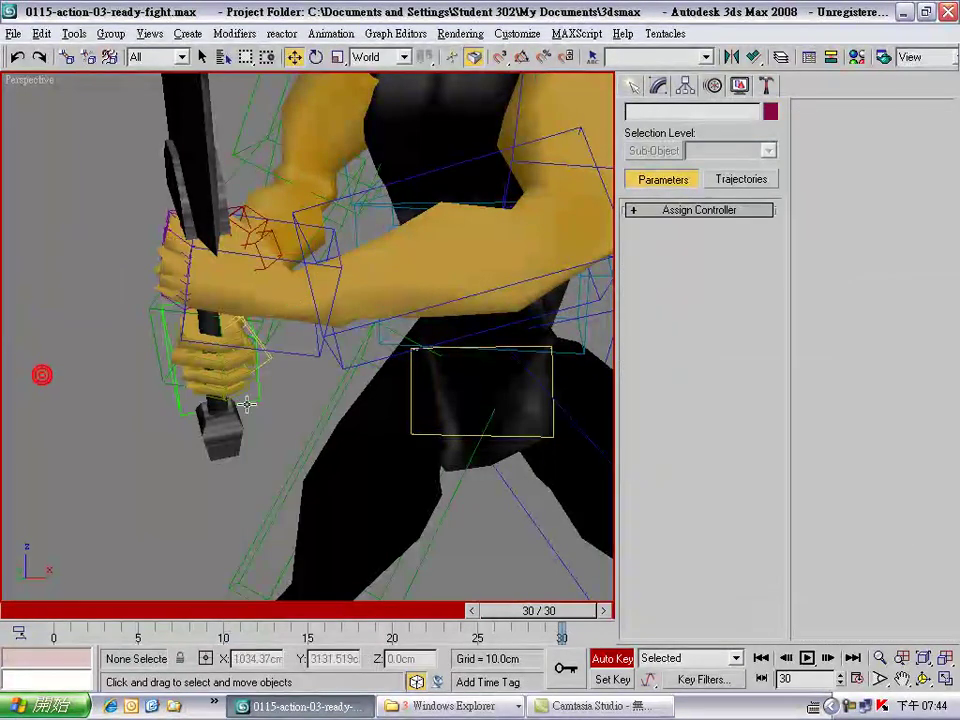
{"action": "left_click", "coordinate": [294, 350]}
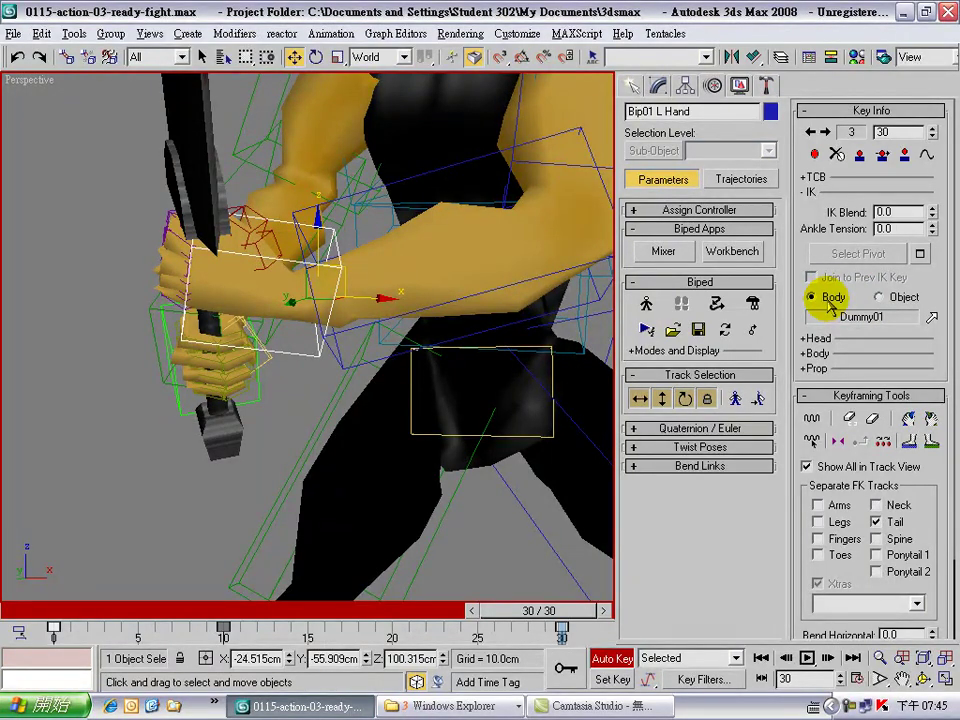
{"action": "left_click", "coordinate": [879, 297]}
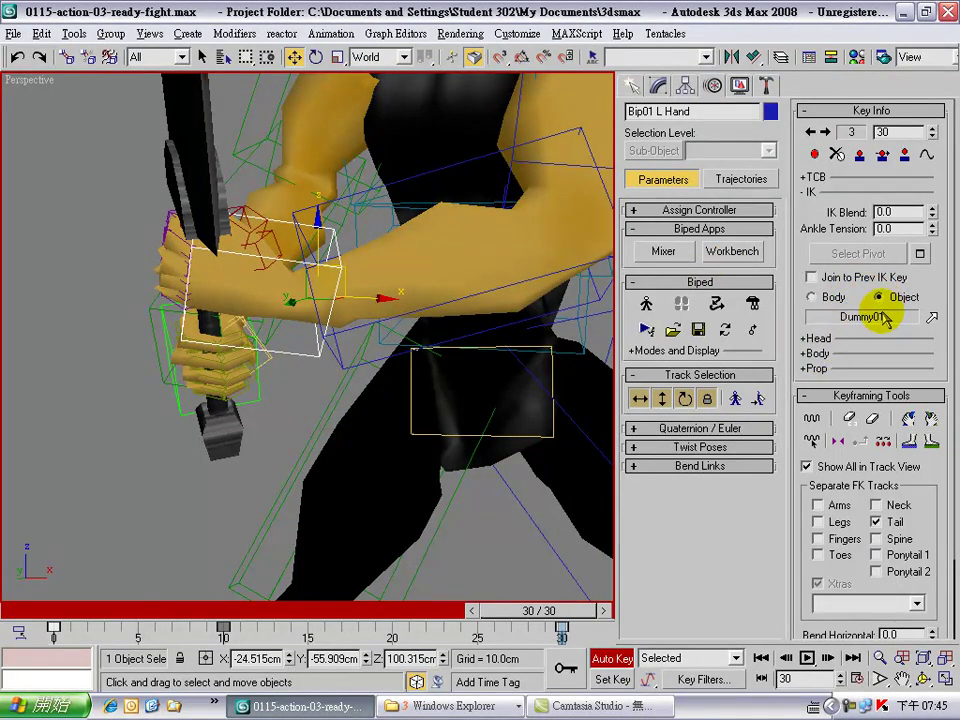
Try moving and rotating the right hand at frame 30 to test whether the attached left hand follows the sword
{"action": "middle_click_drag", "start_coordinate": [386, 439], "coordinate": [277, 418], "text": "alt"}
{"action": "left_click", "coordinate": [171, 294]}
{"action": "middle_click_drag", "start_coordinate": [171, 298], "coordinate": [196, 334], "text": "alt"}
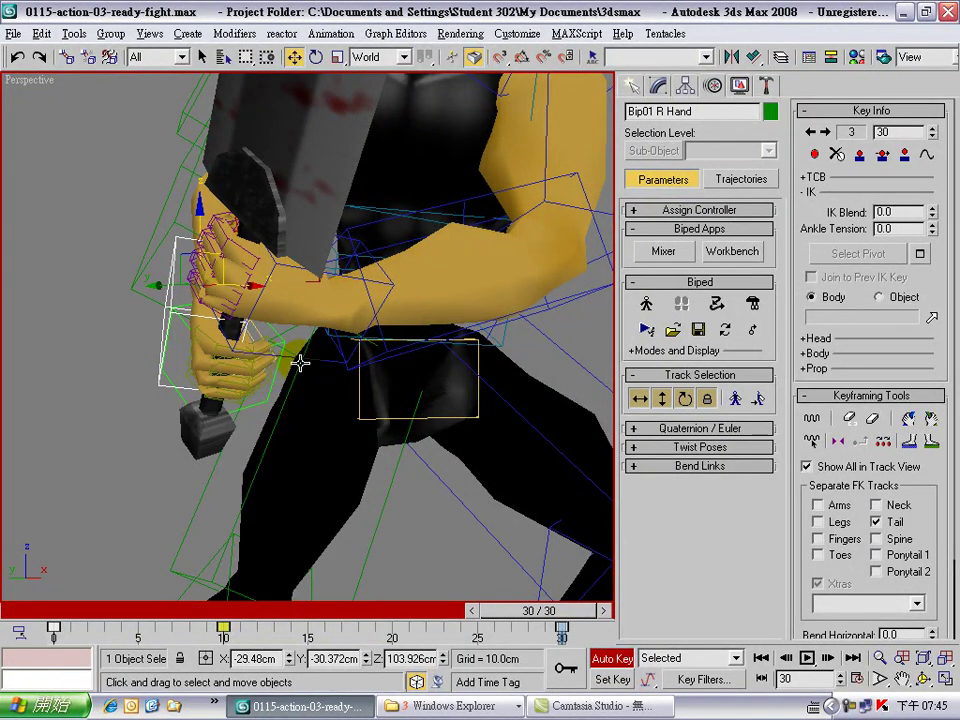
{"action": "left_click_drag", "start_coordinate": [272, 368], "coordinate": [263, 410]}
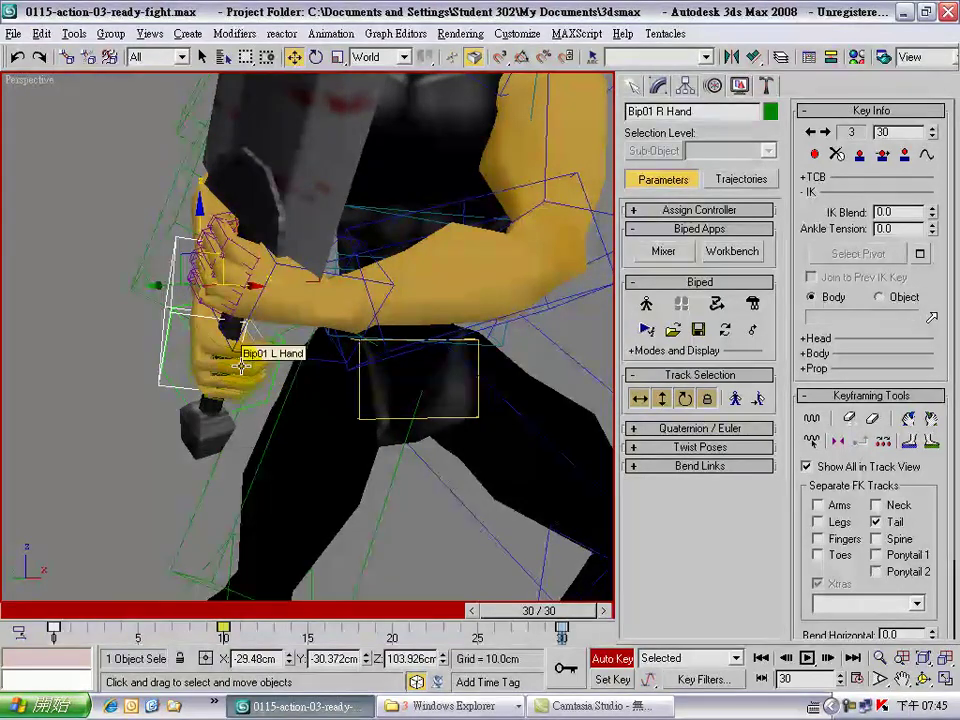
{"action": "left_click_drag", "start_coordinate": [241, 364], "coordinate": [239, 383]}
{"action": "key", "text": "e"}
{"action": "left_click_drag", "start_coordinate": [240, 243], "coordinate": [212, 262]}
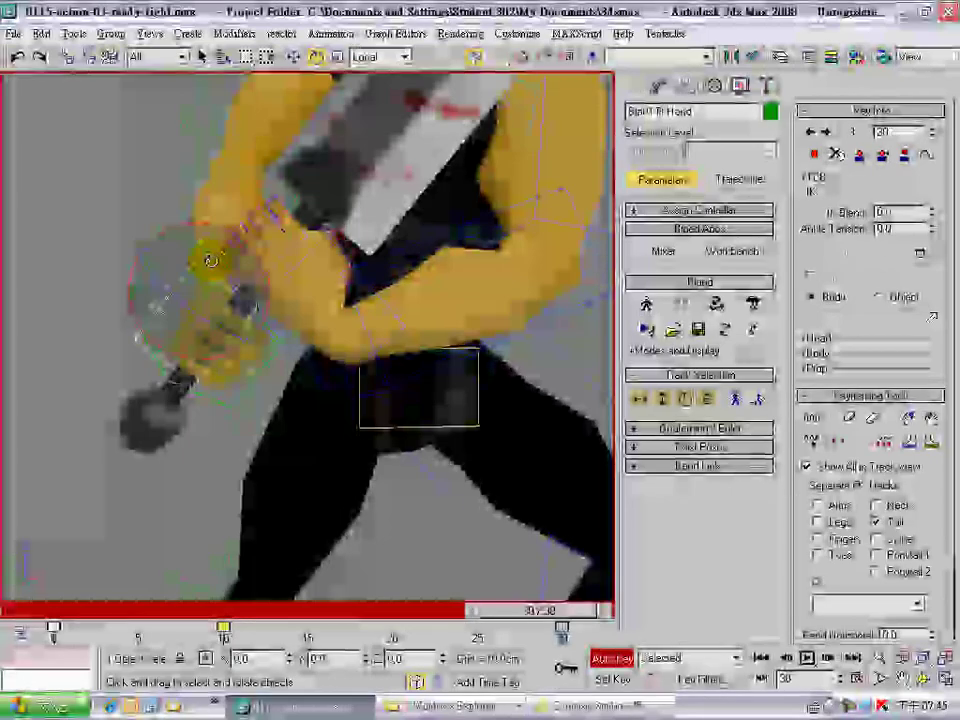
{"action": "key", "text": "ctrl+z"}
{"action": "key", "text": "ctrl+z"}
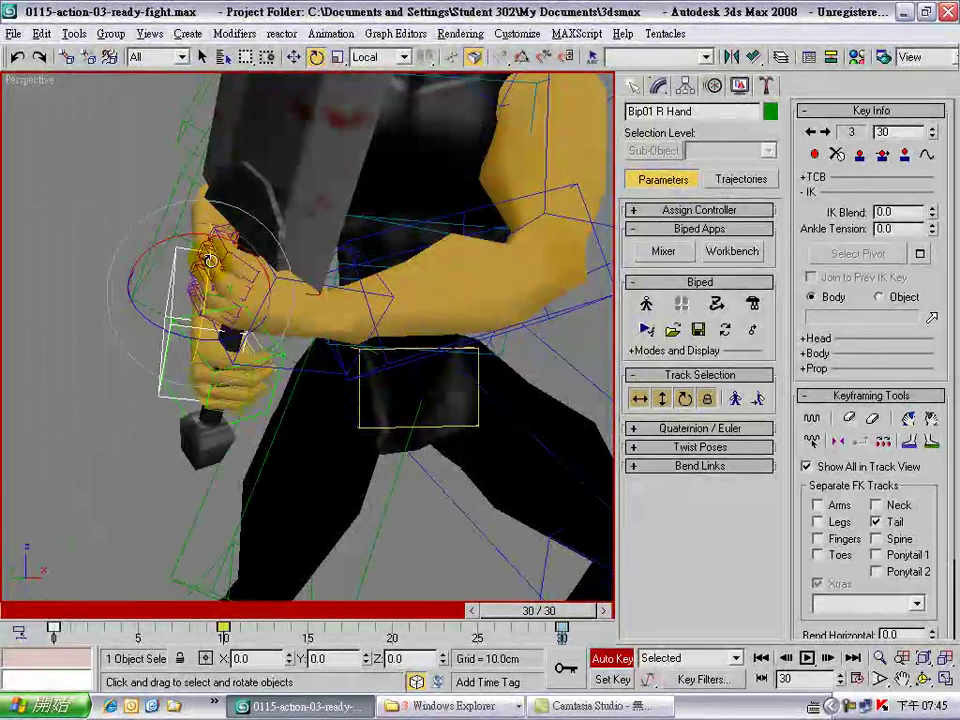
{"action": "key", "text": "ctrl+y"}
{"action": "key", "text": "ctrl+z"}
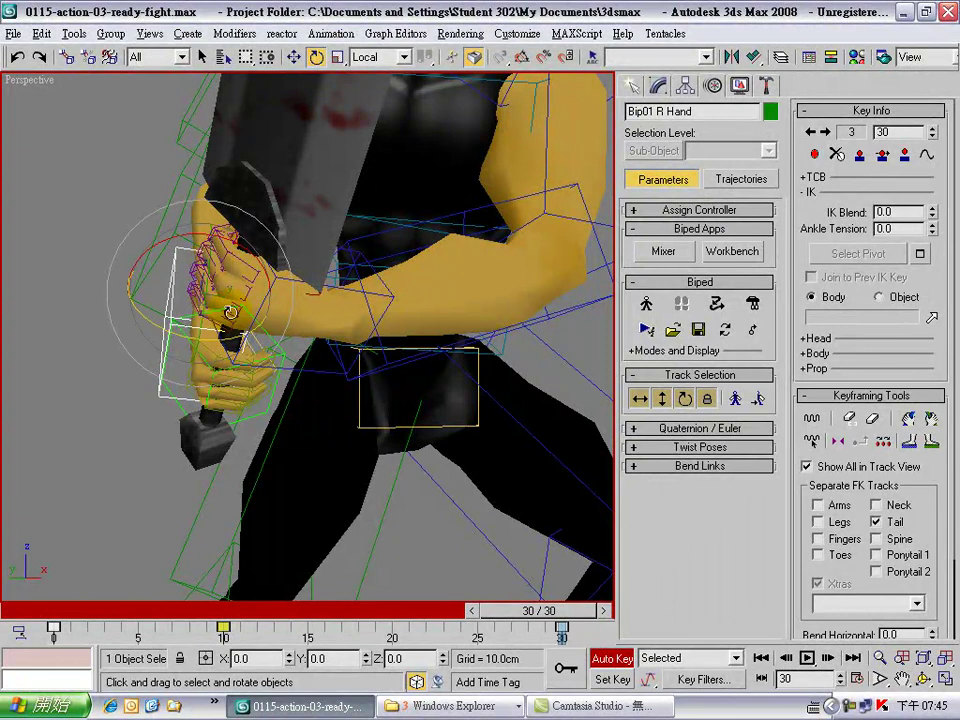
Turn off Auto Key and try another rotation of the right hand at frame 30
{"action": "left_click", "coordinate": [612, 658]}
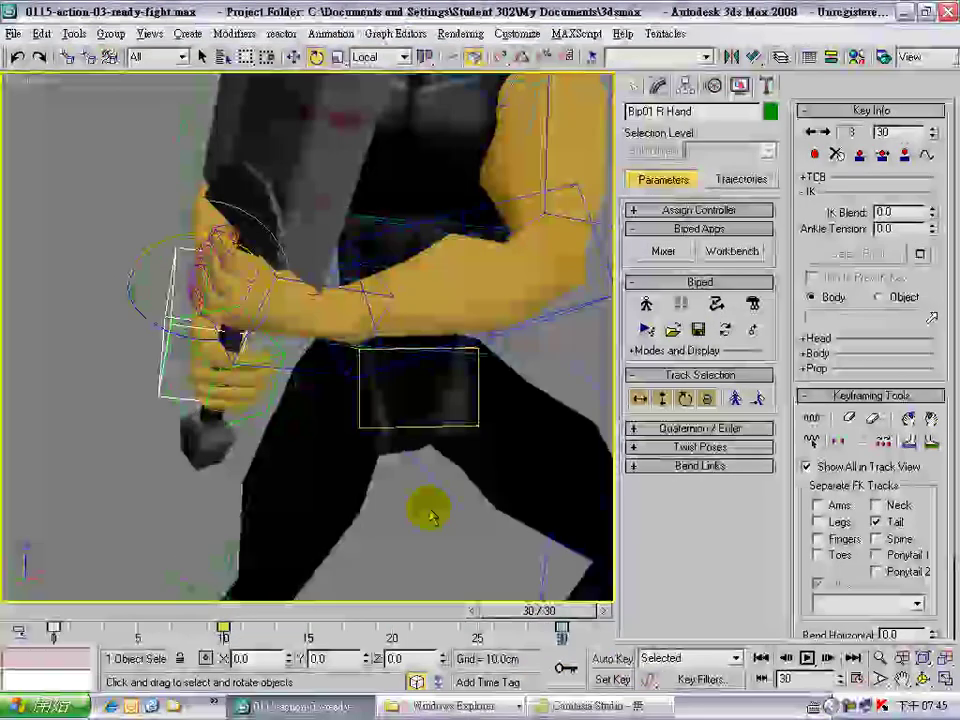
{"action": "left_click_drag", "start_coordinate": [161, 296], "coordinate": [200, 318]}
{"action": "key", "text": "n"}
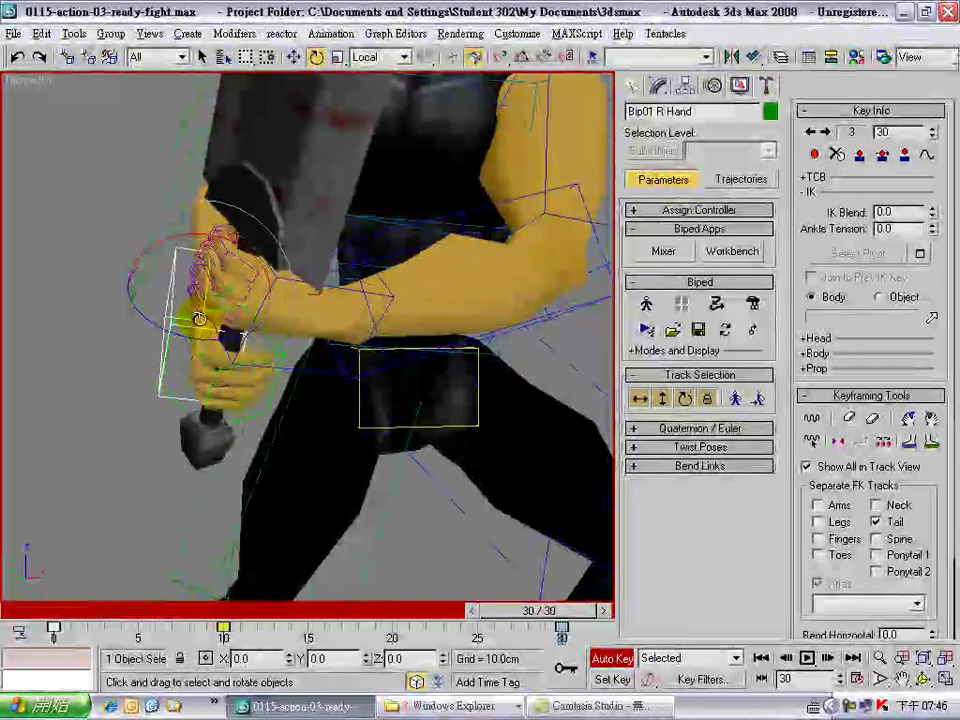
{"action": "left_click", "coordinate": [610, 658]}
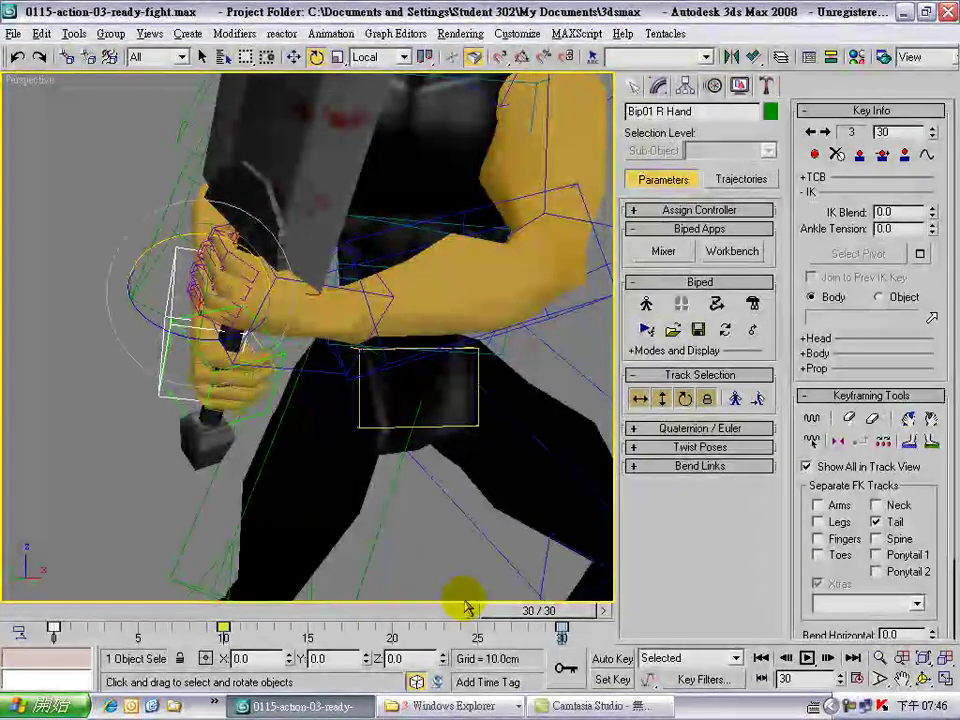
{"action": "left_click_drag", "start_coordinate": [528, 620], "coordinate": [602, 617]}
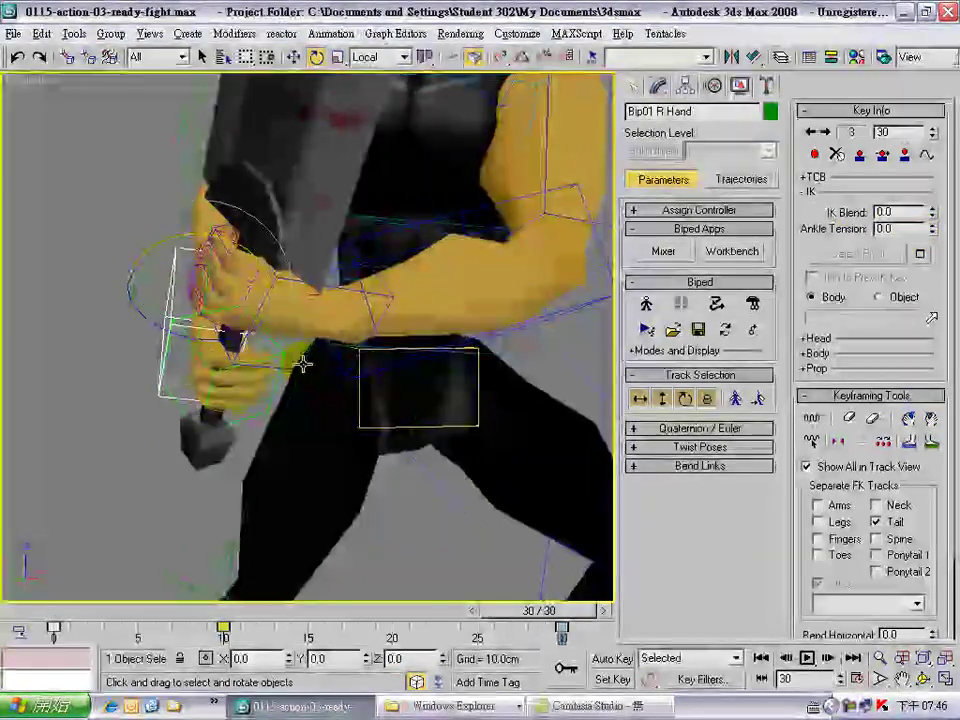
Reselect the left hand and switch its IK space to Body and back to Object at frame 30
{"action": "left_click", "coordinate": [305, 368]}
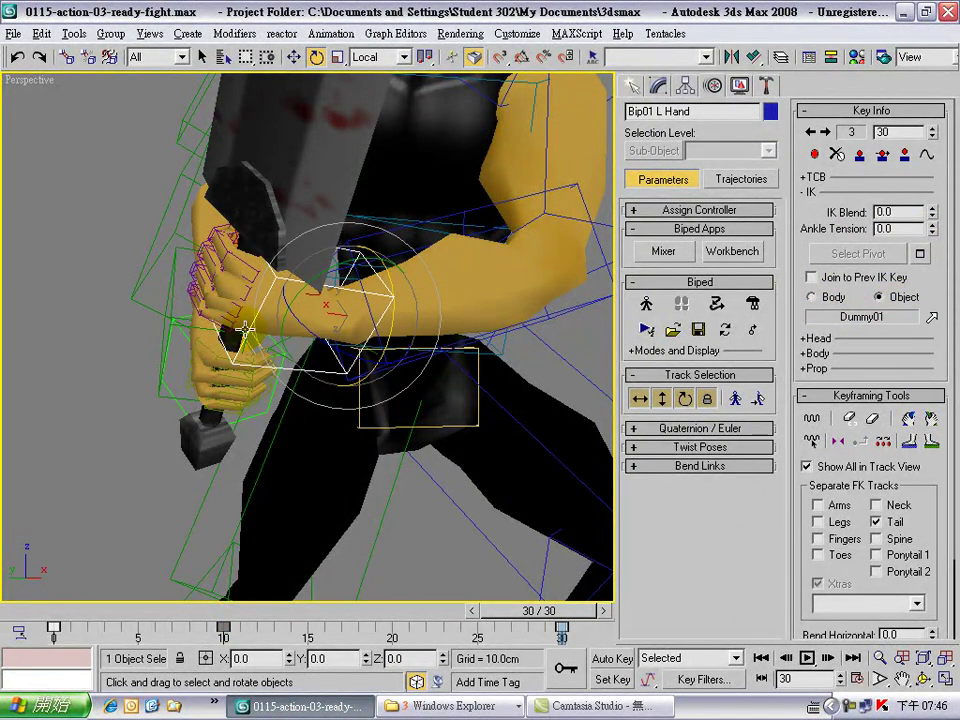
{"action": "left_click", "coordinate": [107, 439]}
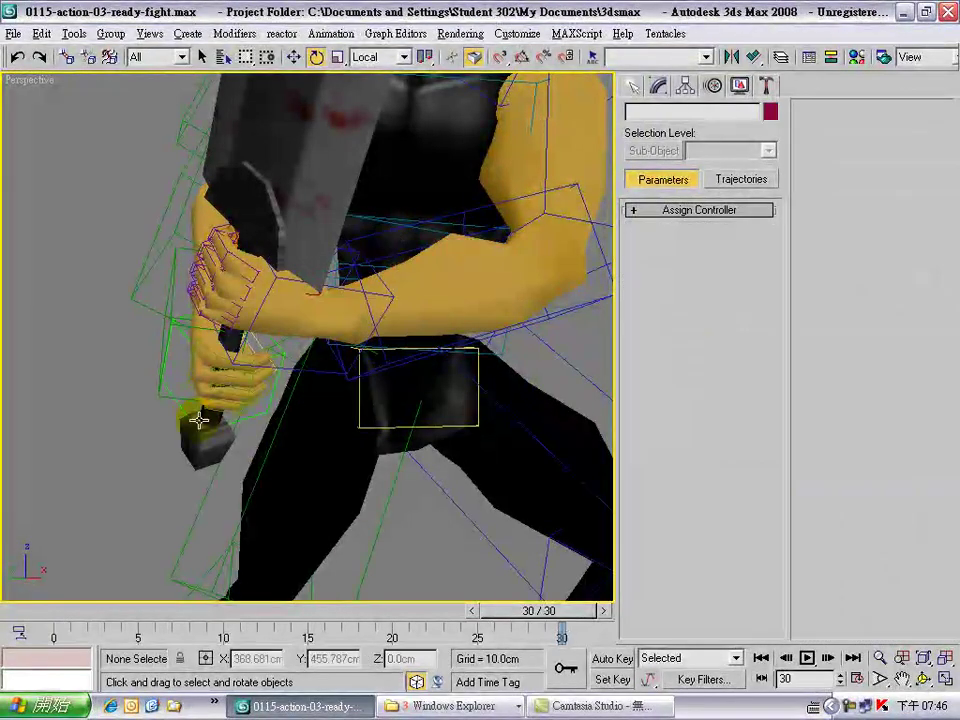
{"action": "left_click", "coordinate": [306, 371]}
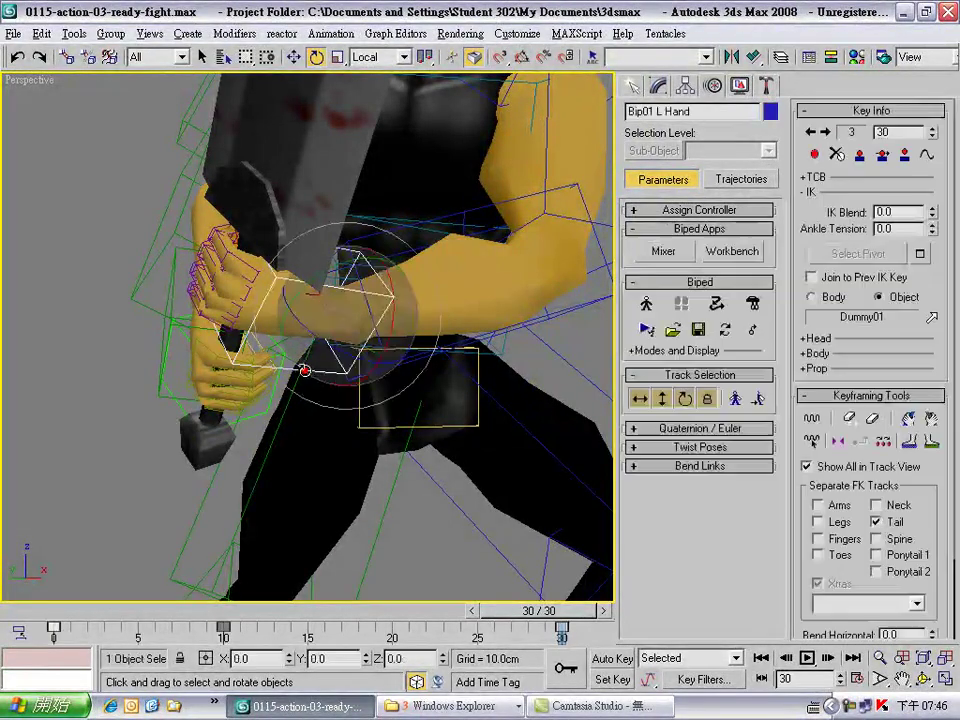
{"action": "left_click", "coordinate": [812, 298]}
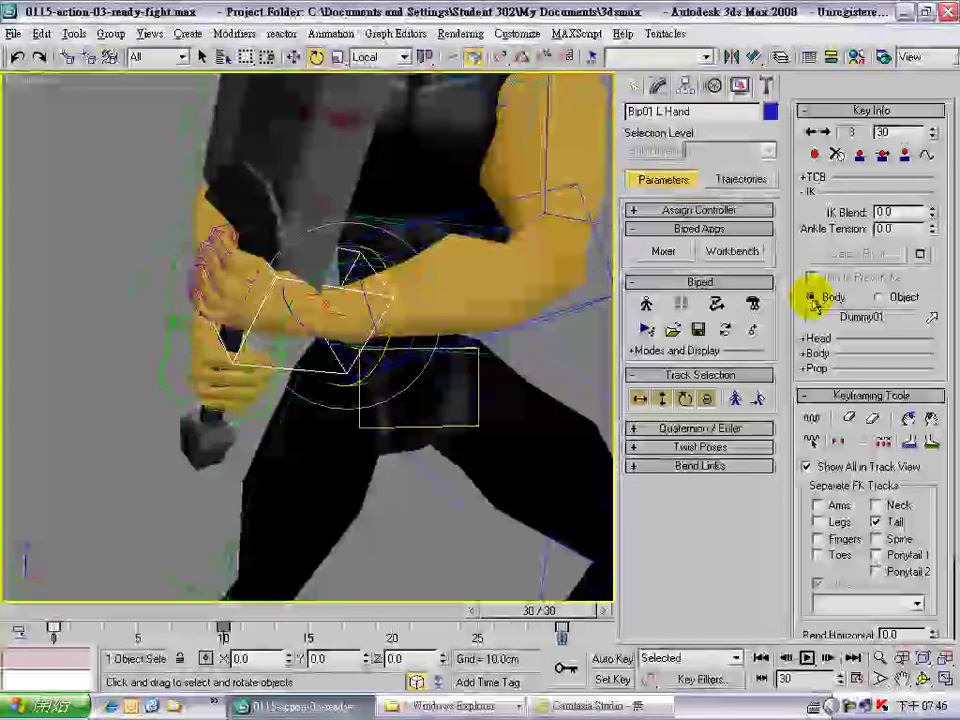
{"action": "left_click", "coordinate": [884, 303]}
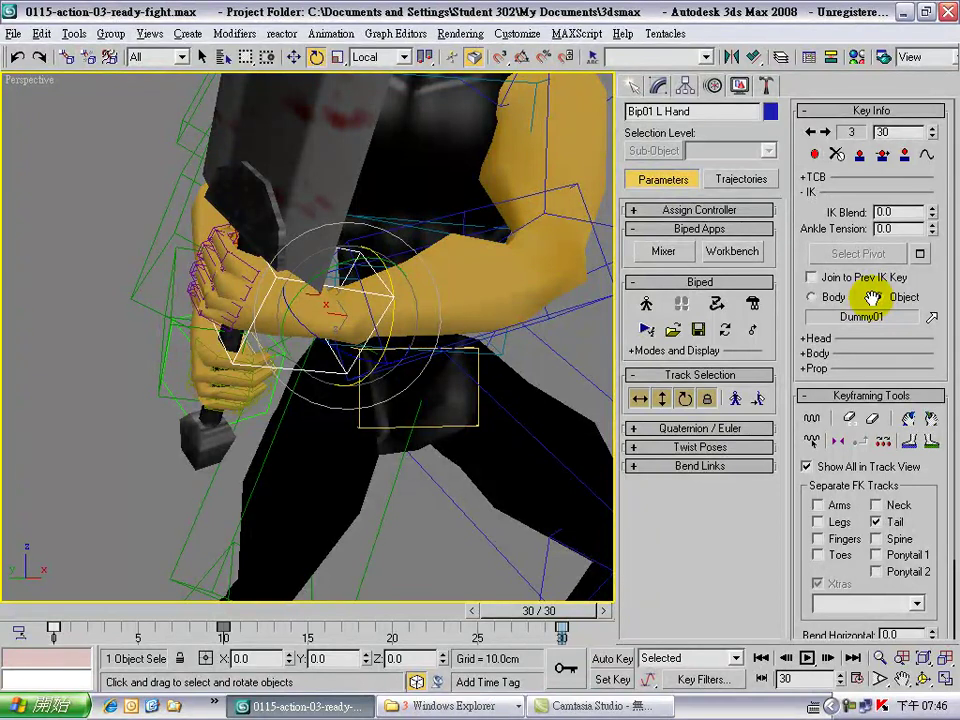
Scrub through the animation to review how the left hand relates to the sword, stopping at frame 20
{"action": "left_click_drag", "start_coordinate": [325, 628], "coordinate": [636, 671]}
{"action": "middle_click_drag", "start_coordinate": [386, 456], "coordinate": [358, 459], "text": "alt"}
{"action": "scroll", "coordinate": [329, 466], "scroll_direction": "down", "scroll_amount": 5}
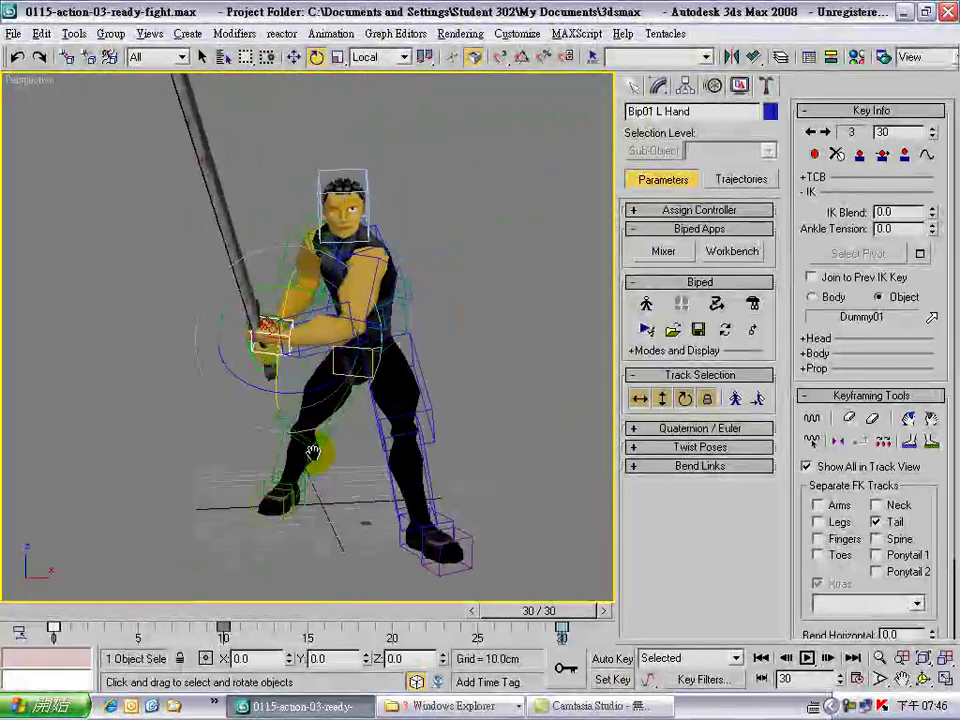
{"action": "mouse_move", "coordinate": [287, 453]}
{"action": "middle_mouse_down", "text": "alt"}
{"action": "mouse_move", "coordinate": [244, 446]}
{"action": "mouse_move", "coordinate": [287, 463]}
{"action": "middle_mouse_up", "text": "alt"}
{"action": "left_click_drag", "start_coordinate": [525, 612], "coordinate": [252, 578]}
{"action": "left_click_drag", "start_coordinate": [117, 556], "coordinate": [390, 581]}
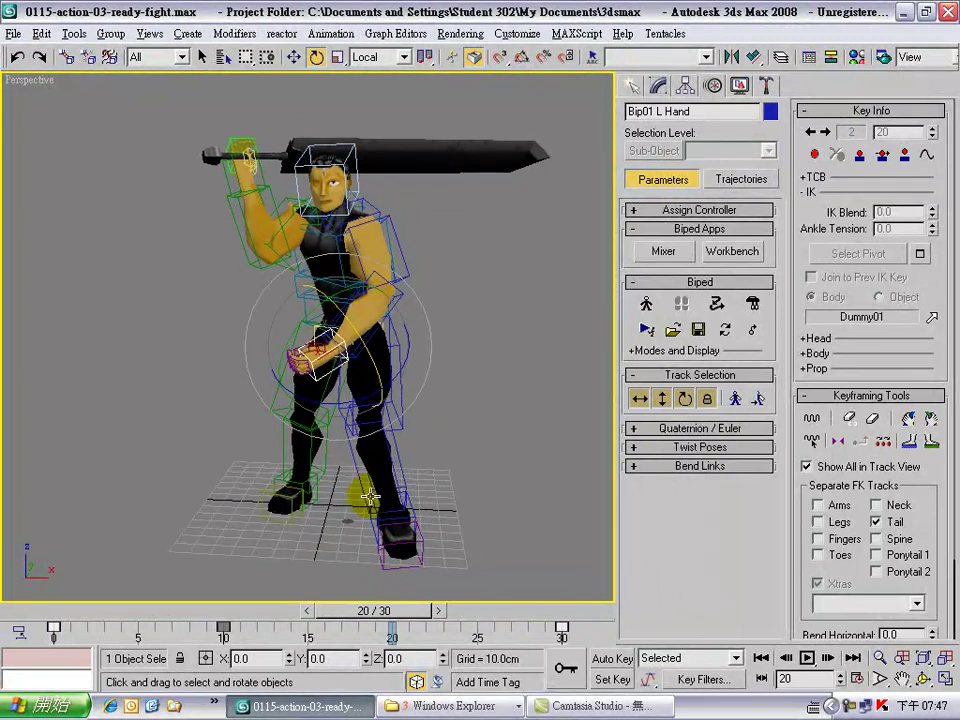